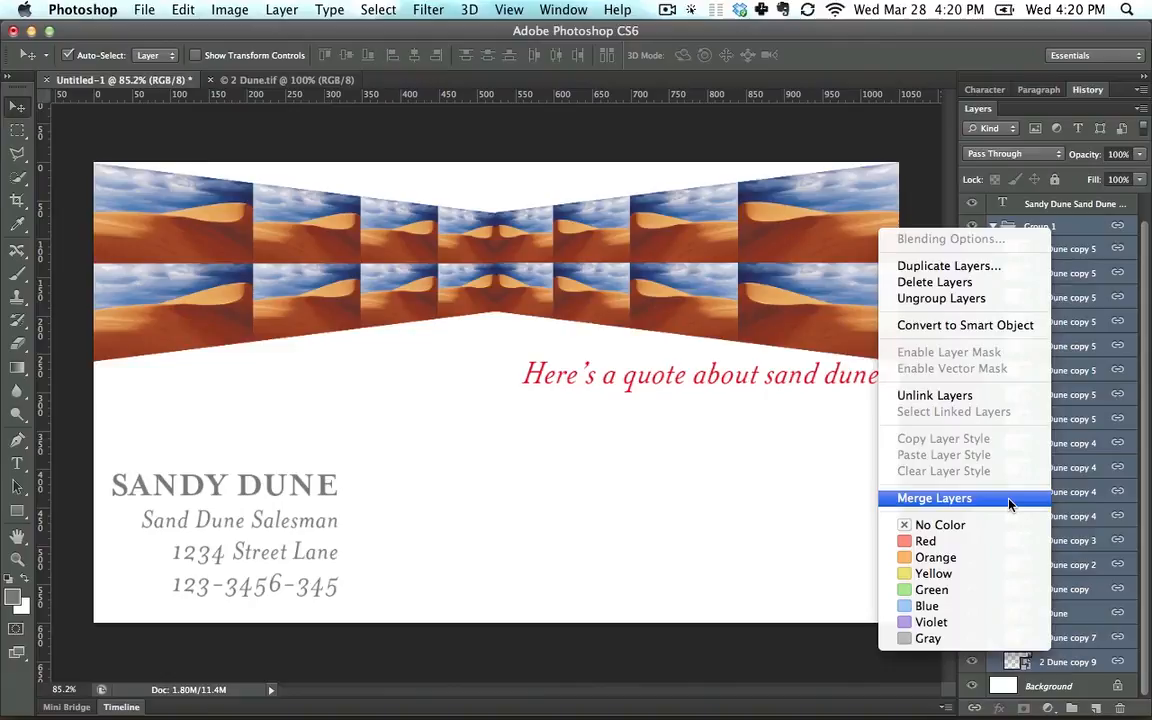
Merge the selected group of dune tile layers into a single layer
{"action": "left_click", "coordinate": [1009, 504]}
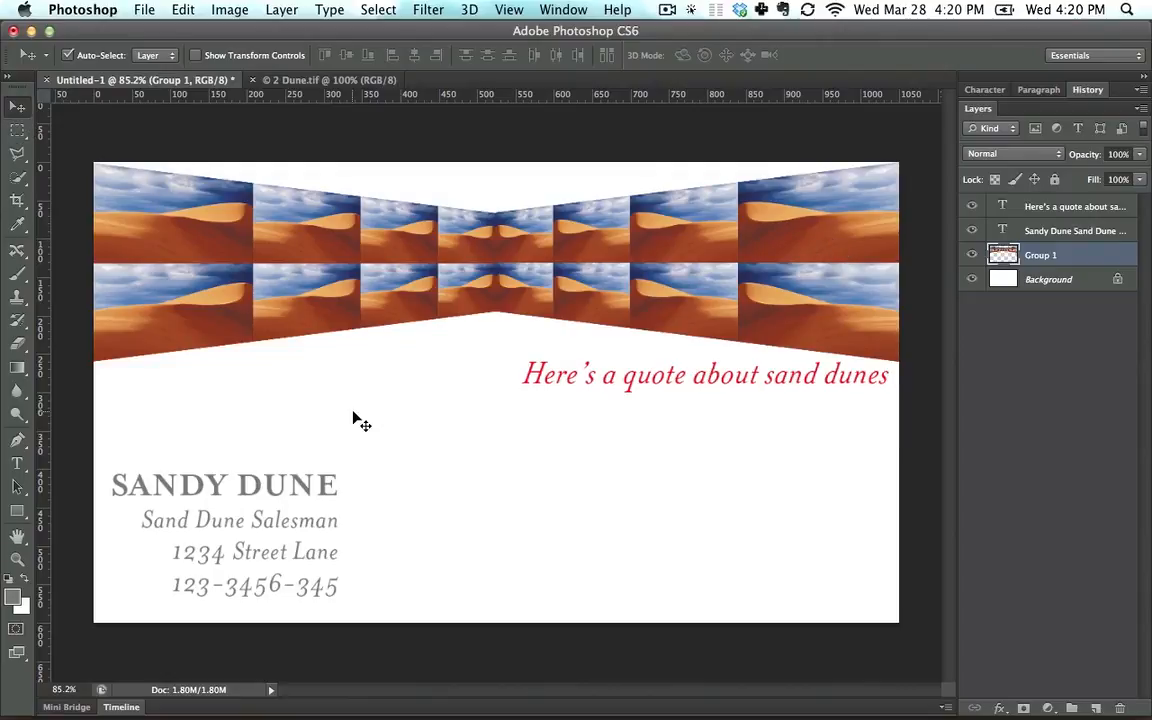
{"action": "mouse_move", "coordinate": [391, 244]}
{"action": "left_mouse_down"}
{"action": "mouse_move", "coordinate": [390, 375]}
{"action": "mouse_move", "coordinate": [388, 245]}
{"action": "left_mouse_up"}
{"action": "left_click_drag", "start_coordinate": [442, 319], "coordinate": [436, 262]}
Select the four middle dune tiles of the merged layer with a rectangular marquee and switch to the Move tool
{"action": "left_click", "coordinate": [17, 130]}
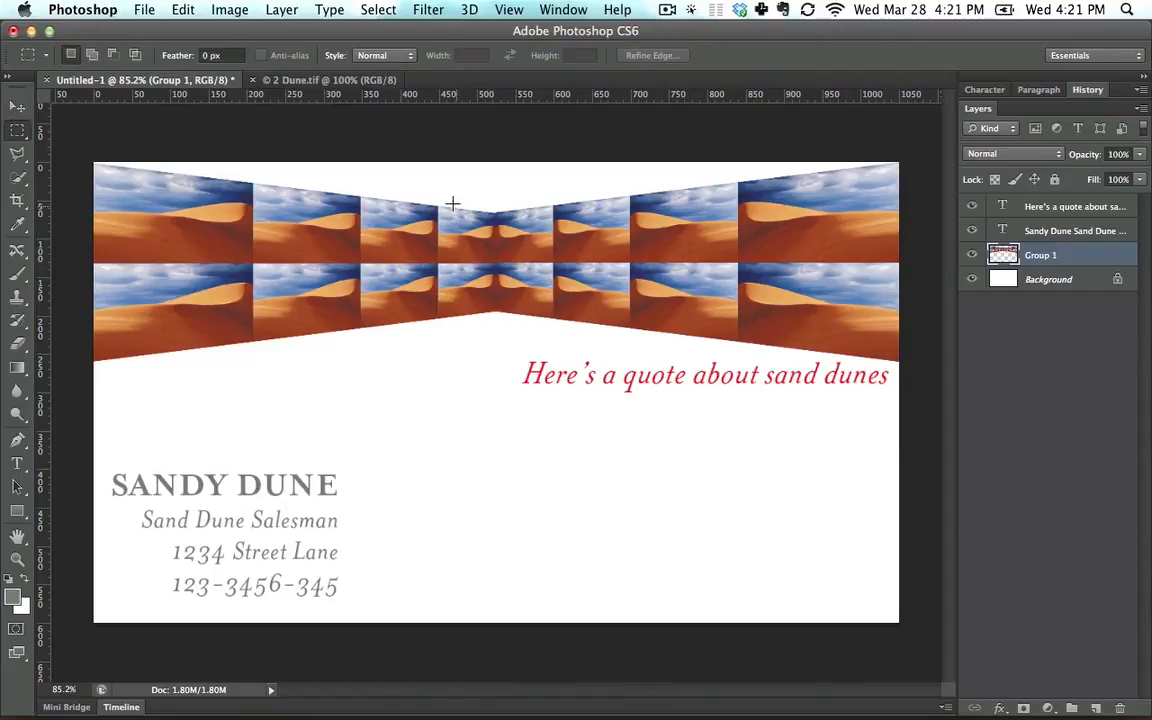
{"action": "left_click_drag", "start_coordinate": [438, 200], "coordinate": [553, 337]}
{"action": "left_click", "coordinate": [17, 108]}
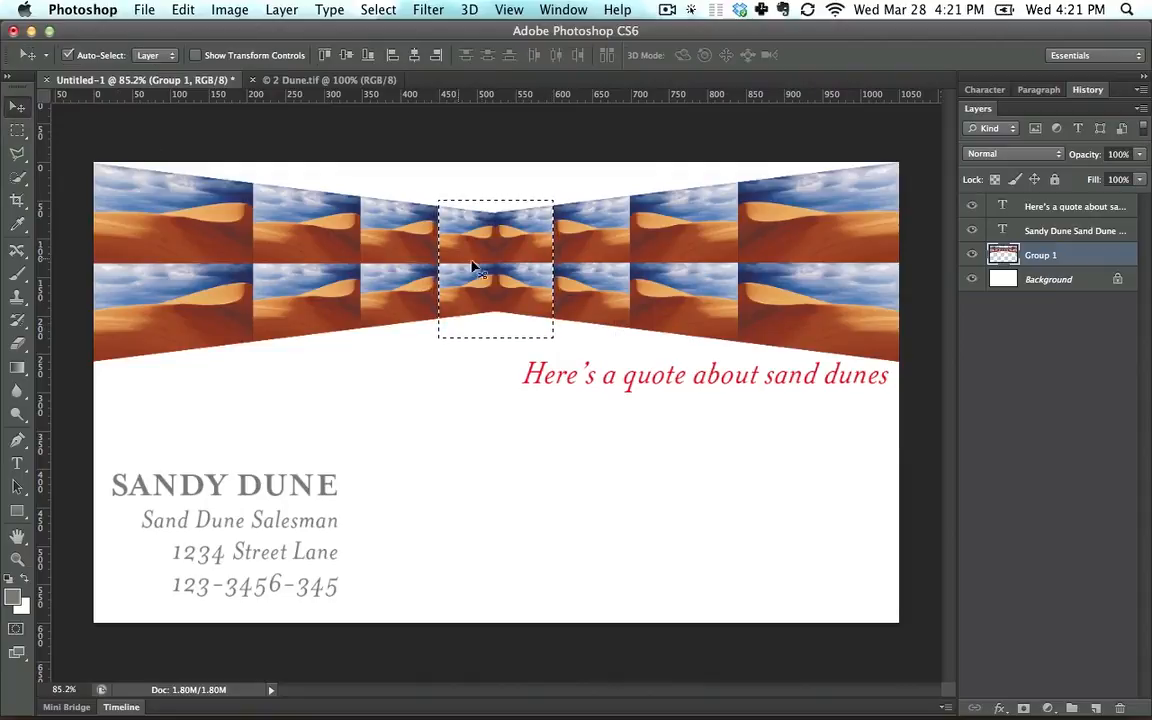
Try moving the selected middle tiles to the card's lower right and moving them again after deselecting, and undo back to the original selection
{"action": "left_click_drag", "start_coordinate": [495, 237], "coordinate": [785, 506]}
{"action": "key", "text": "super+d"}
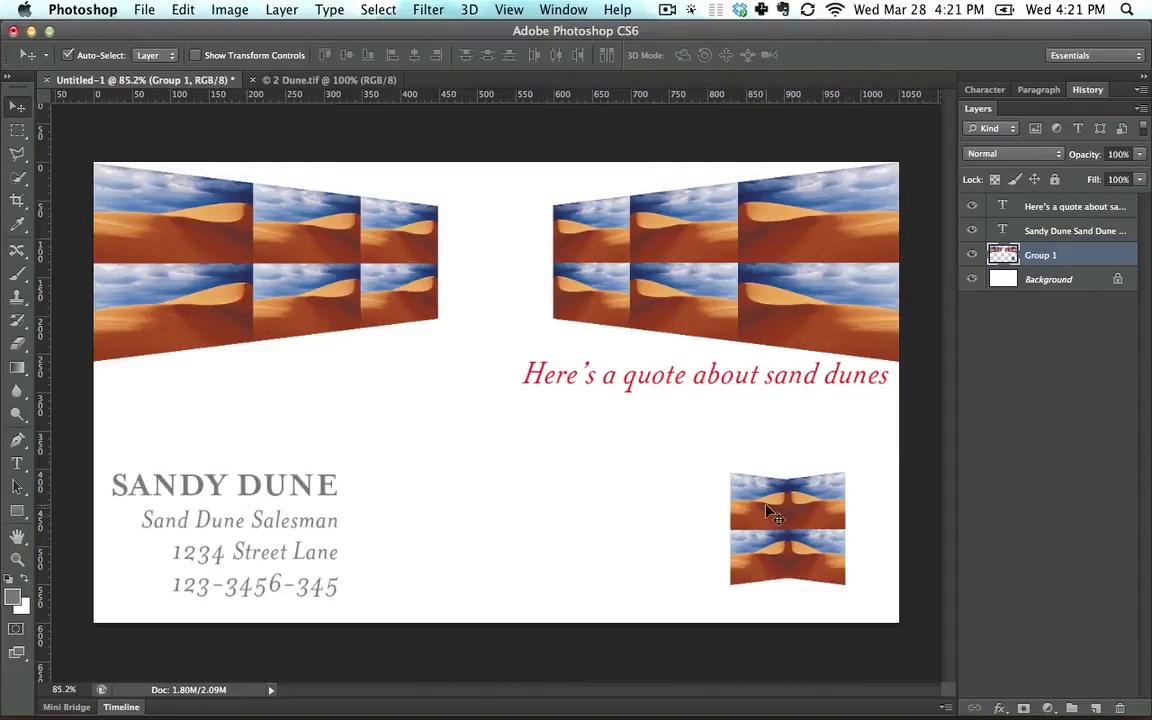
{"action": "left_click_drag", "start_coordinate": [783, 530], "coordinate": [640, 435]}
{"action": "key", "text": "super+z"}
{"action": "key", "text": "alt+super+z"}
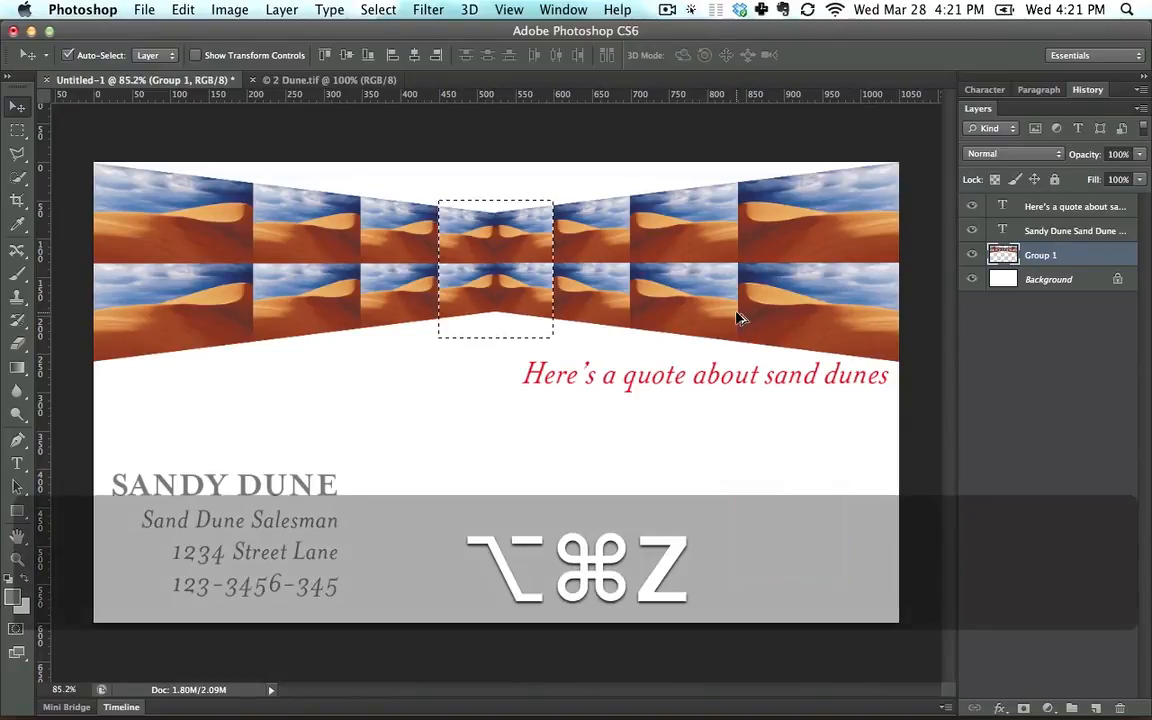
Move the selected middle tiles into the empty area below the quote and deselect them
{"action": "key", "text": "m"}
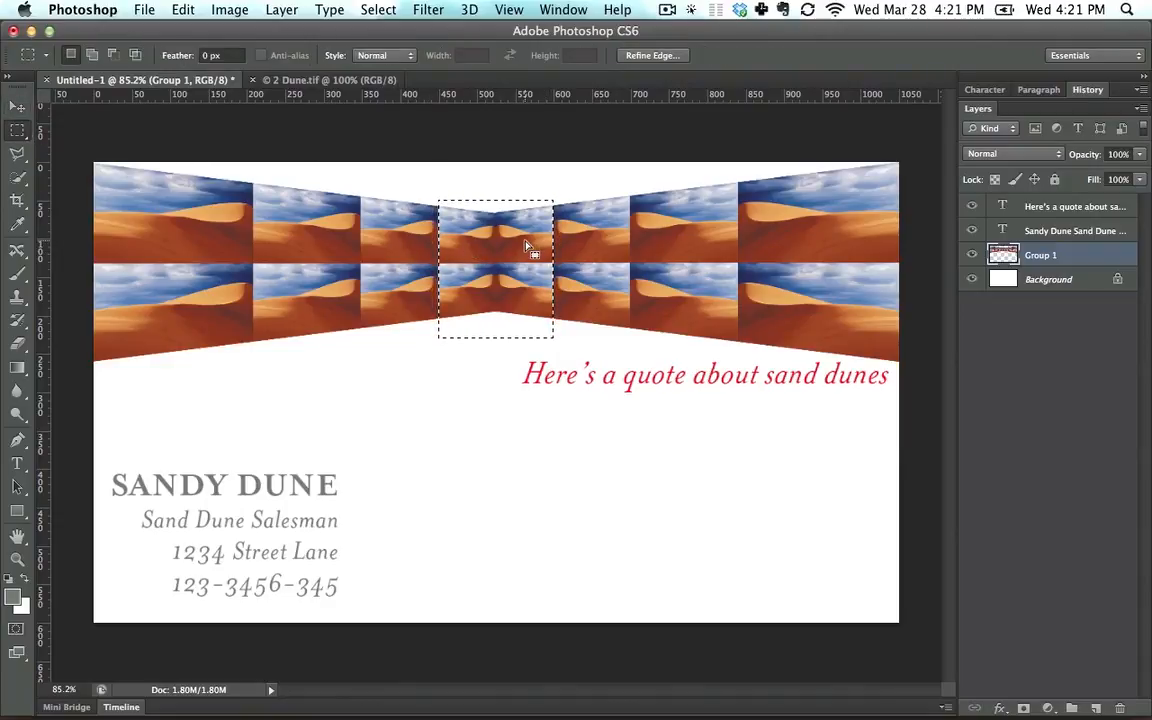
{"action": "left_click", "coordinate": [15, 112]}
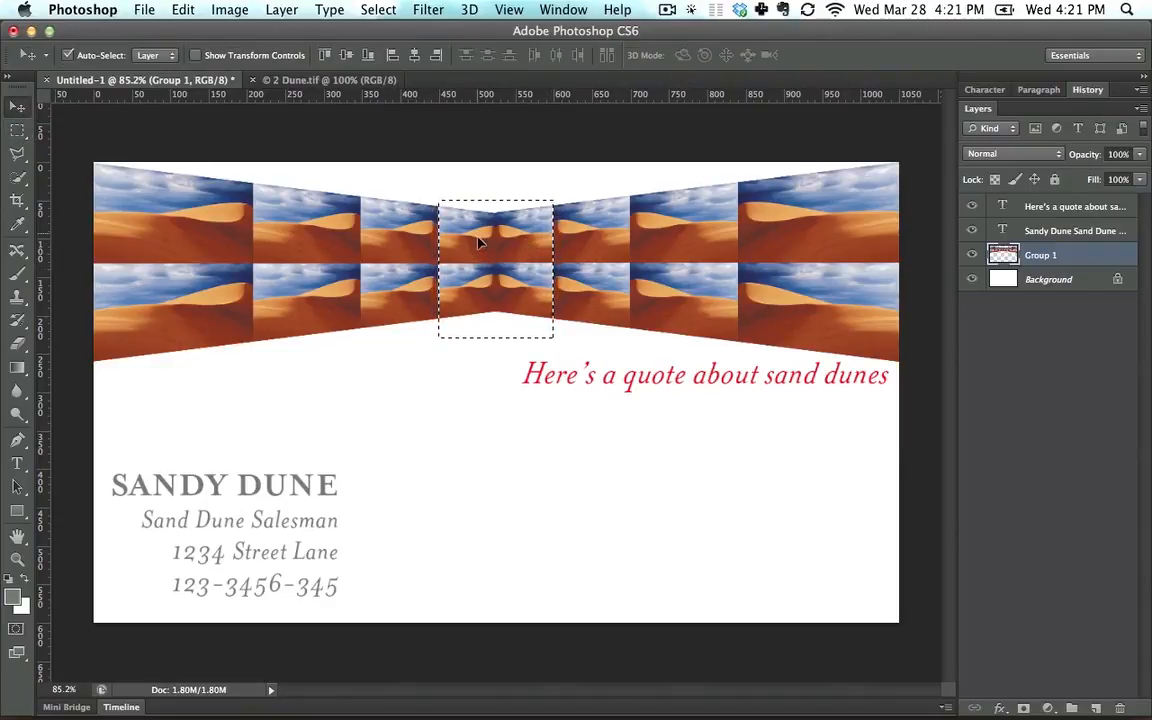
{"action": "left_click_drag", "start_coordinate": [478, 242], "coordinate": [685, 487]}
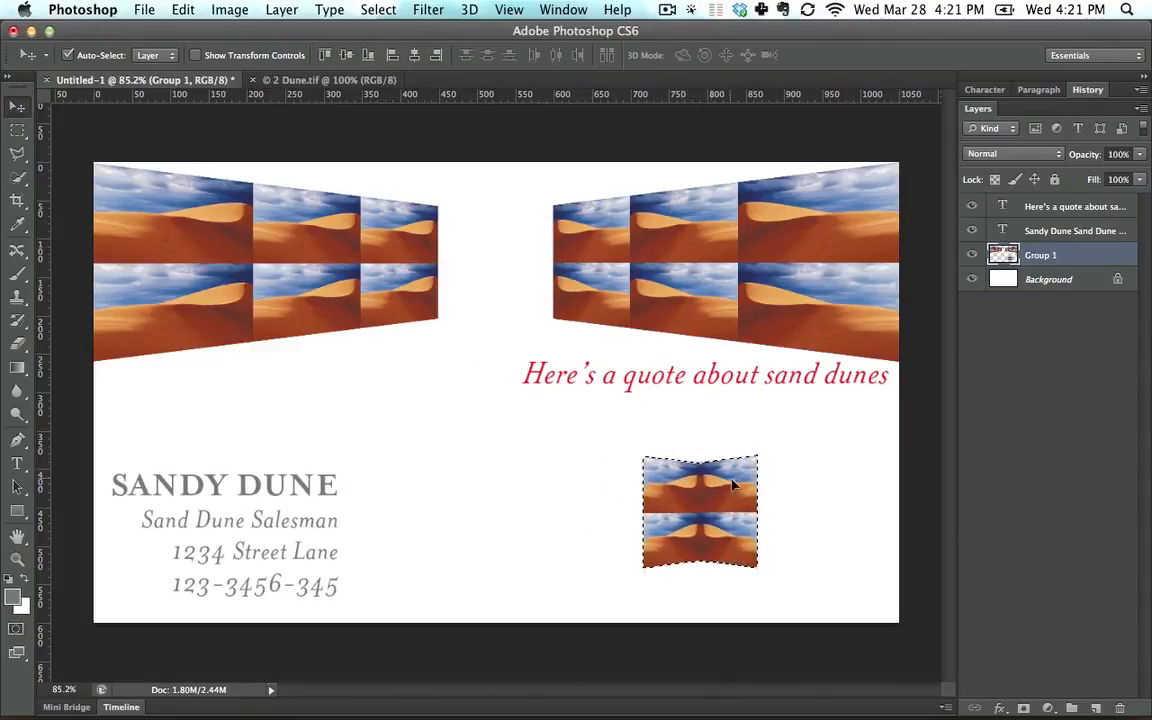
{"action": "left_click", "coordinate": [183, 10]}
{"action": "mouse_move", "coordinate": [378, 9]}
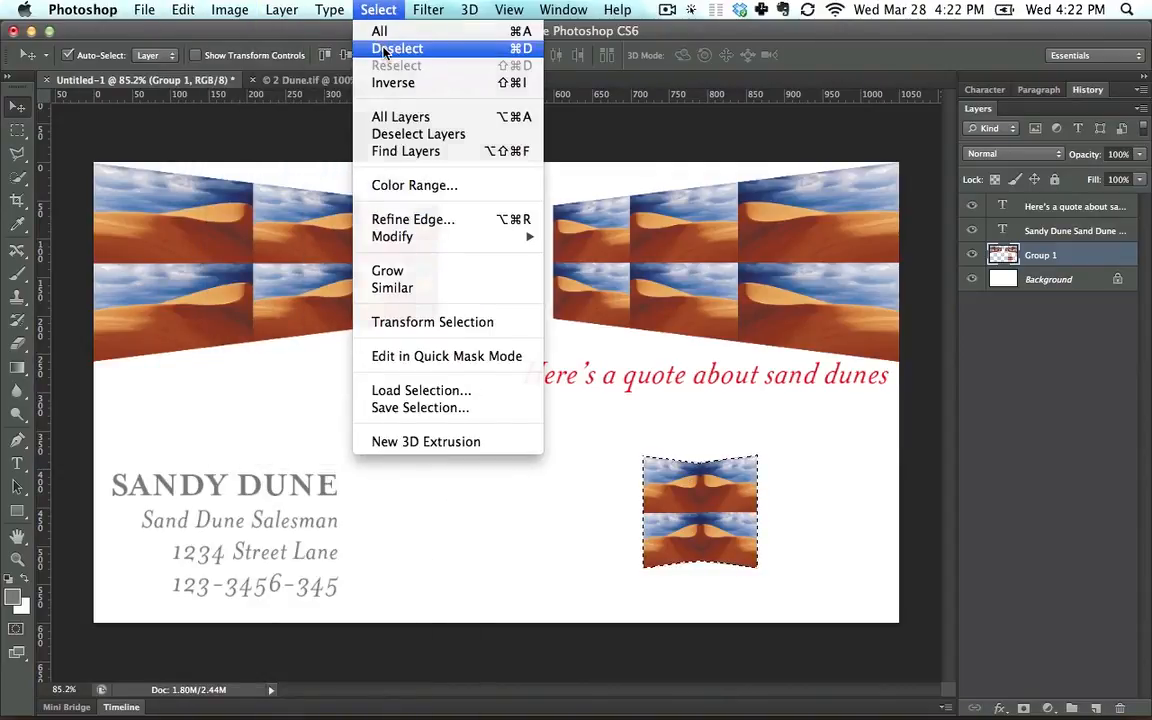
{"action": "left_click", "coordinate": [385, 50]}
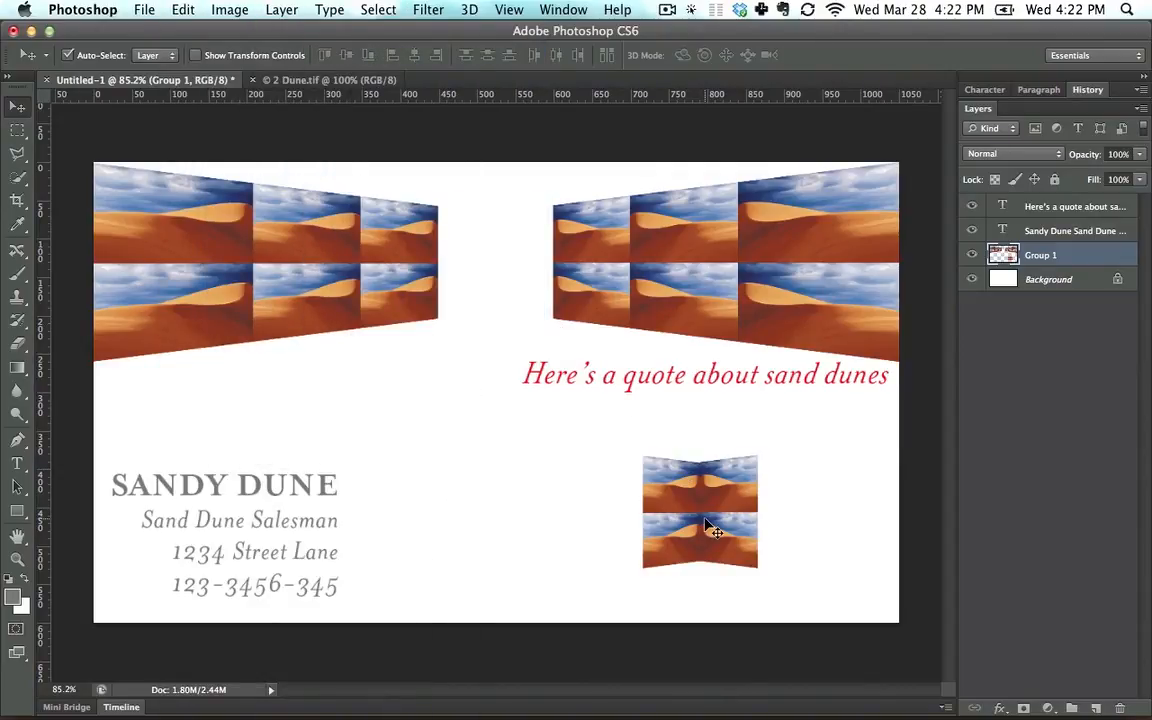
Try to move only the detached tiles without a selection, and undo the move
{"action": "left_click_drag", "start_coordinate": [710, 527], "coordinate": [659, 489]}
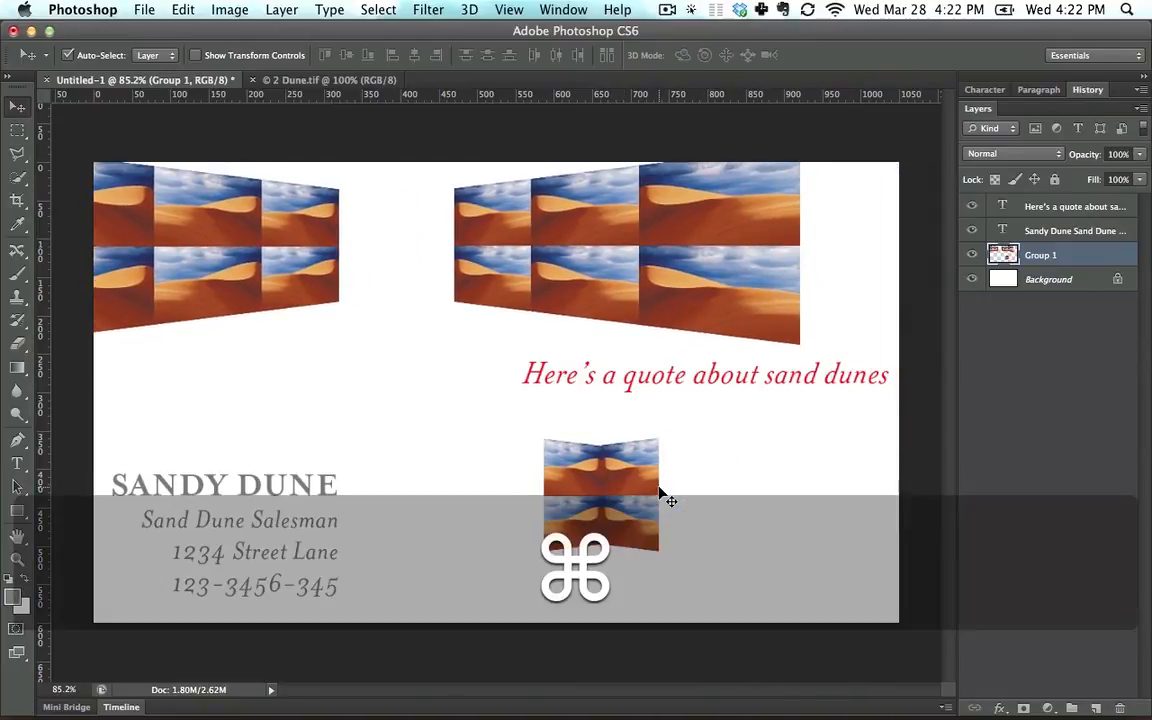
{"action": "key", "text": "super+z"}
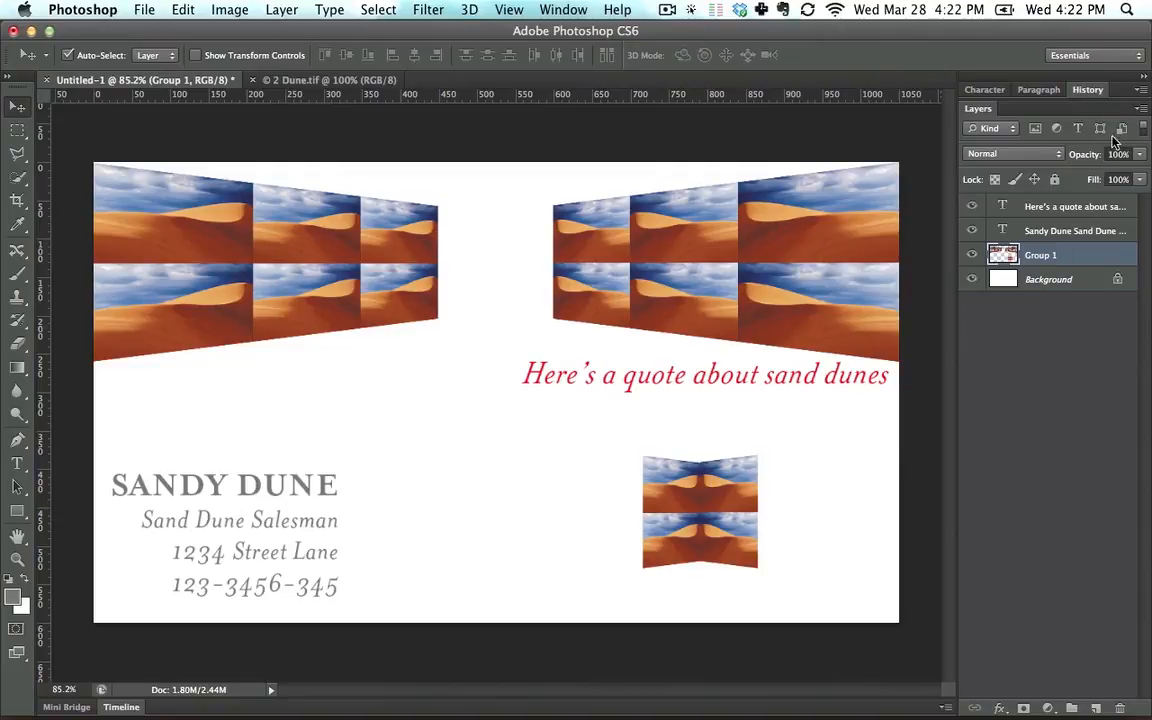
Set the layer thumbnails to the largest size
{"action": "left_click", "coordinate": [1141, 108]}
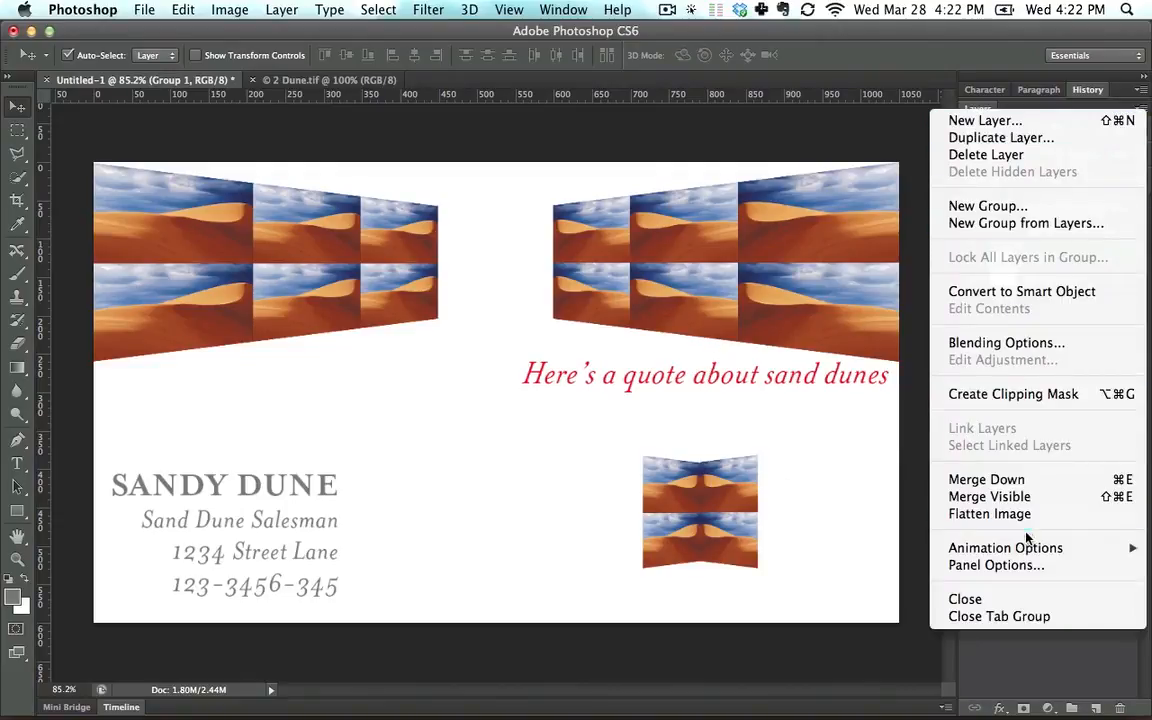
{"action": "left_click", "coordinate": [1039, 566]}
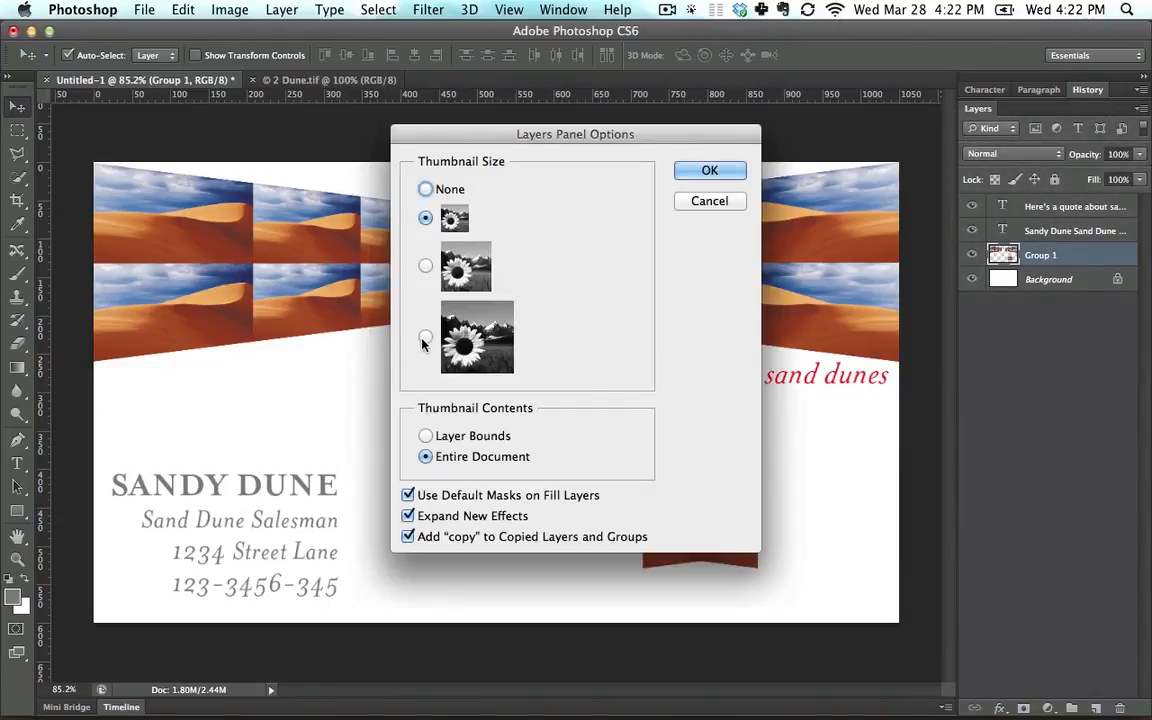
{"action": "left_click", "coordinate": [425, 337]}
{"action": "left_click", "coordinate": [709, 170]}
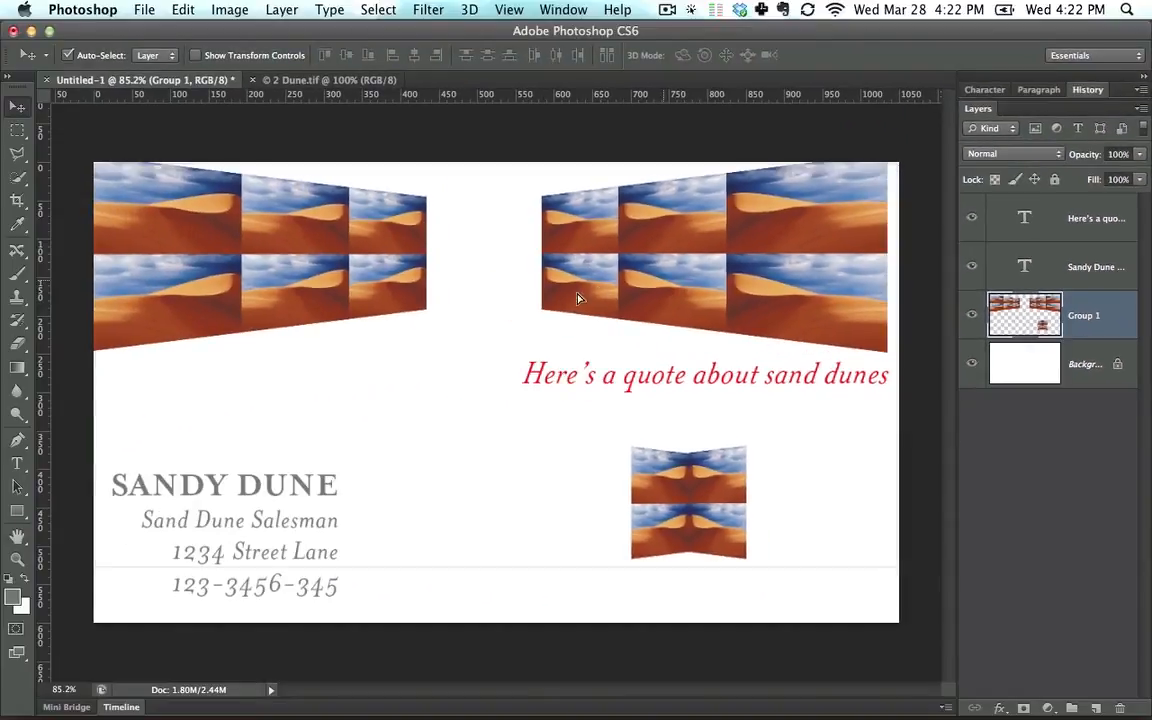
Shift the whole Group 1 layer to test which tiles move together, and undo the shift
{"action": "left_click_drag", "start_coordinate": [577, 298], "coordinate": [688, 291]}
{"action": "key", "text": "super+z"}
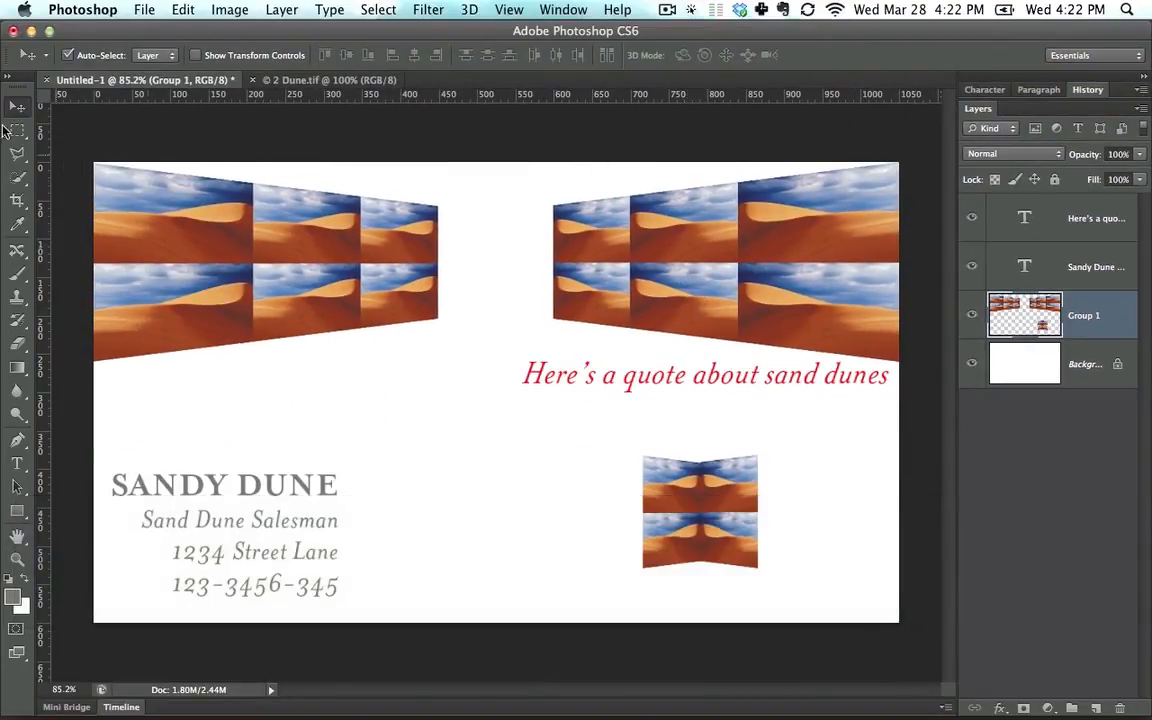
Cut the detached tiles from Group 1, paste them onto their own layer, and move them into the empty area below the quote
{"action": "left_click", "coordinate": [17, 130]}
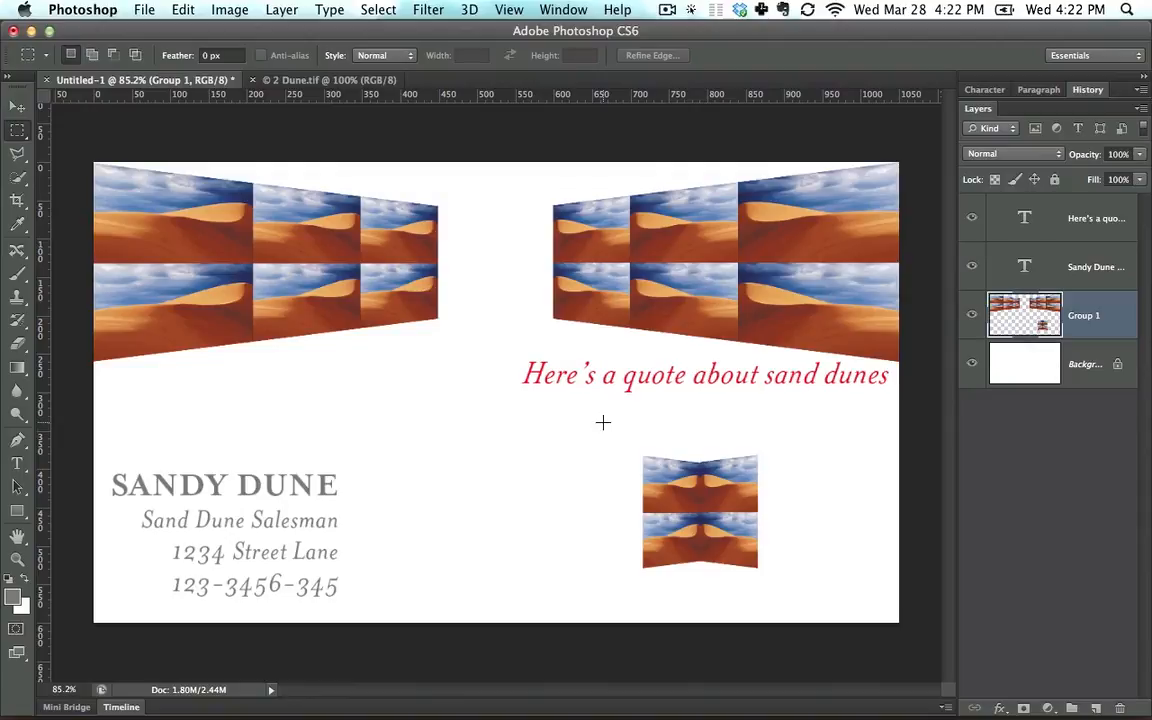
{"action": "left_click_drag", "start_coordinate": [601, 419], "coordinate": [803, 597]}
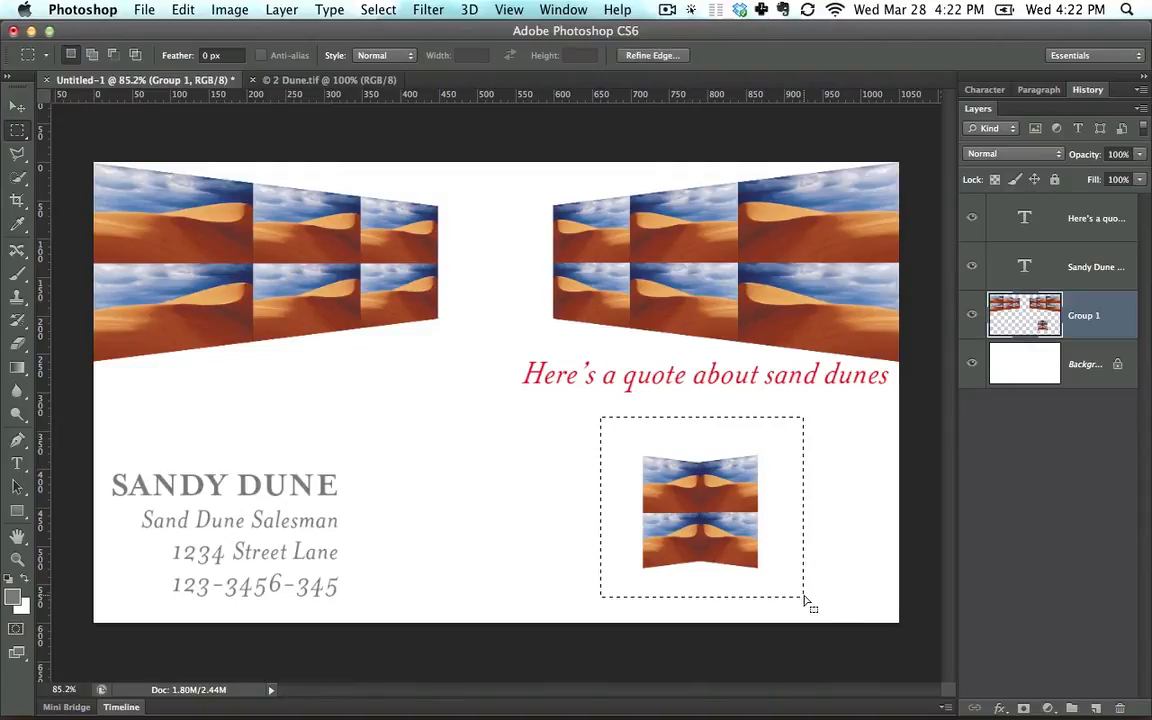
{"action": "key", "text": "super"}
{"action": "key", "text": "super+x"}
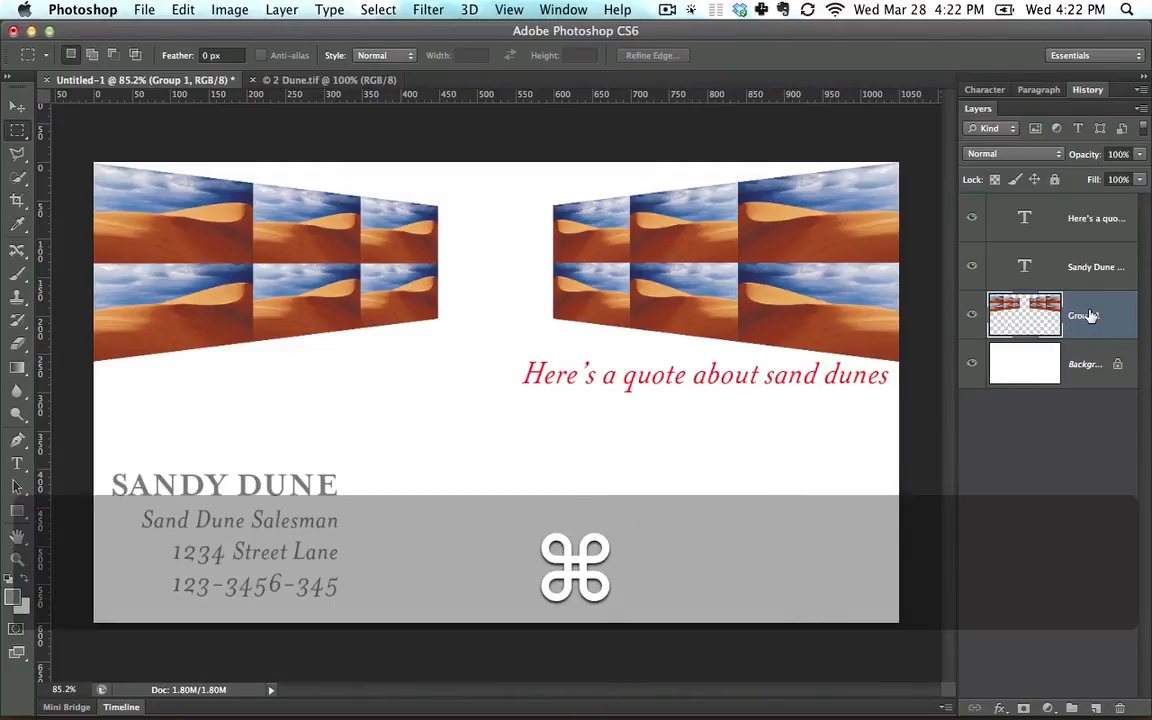
{"action": "key", "text": "super+v"}
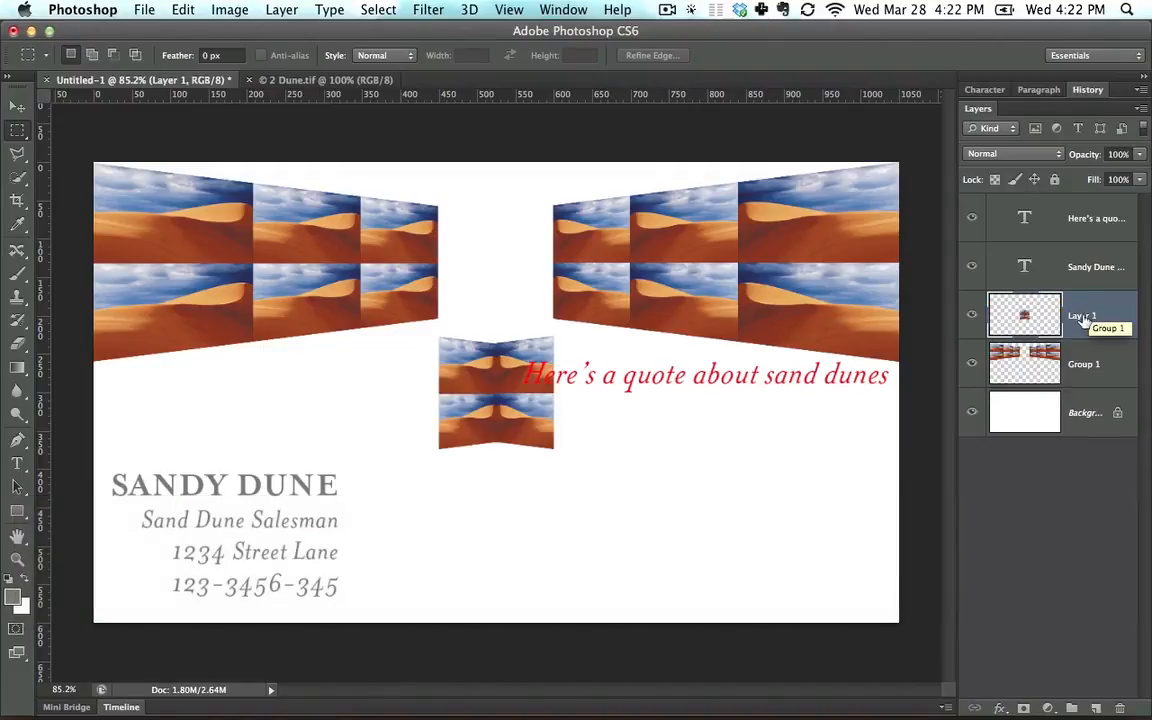
{"action": "left_click", "coordinate": [17, 105]}
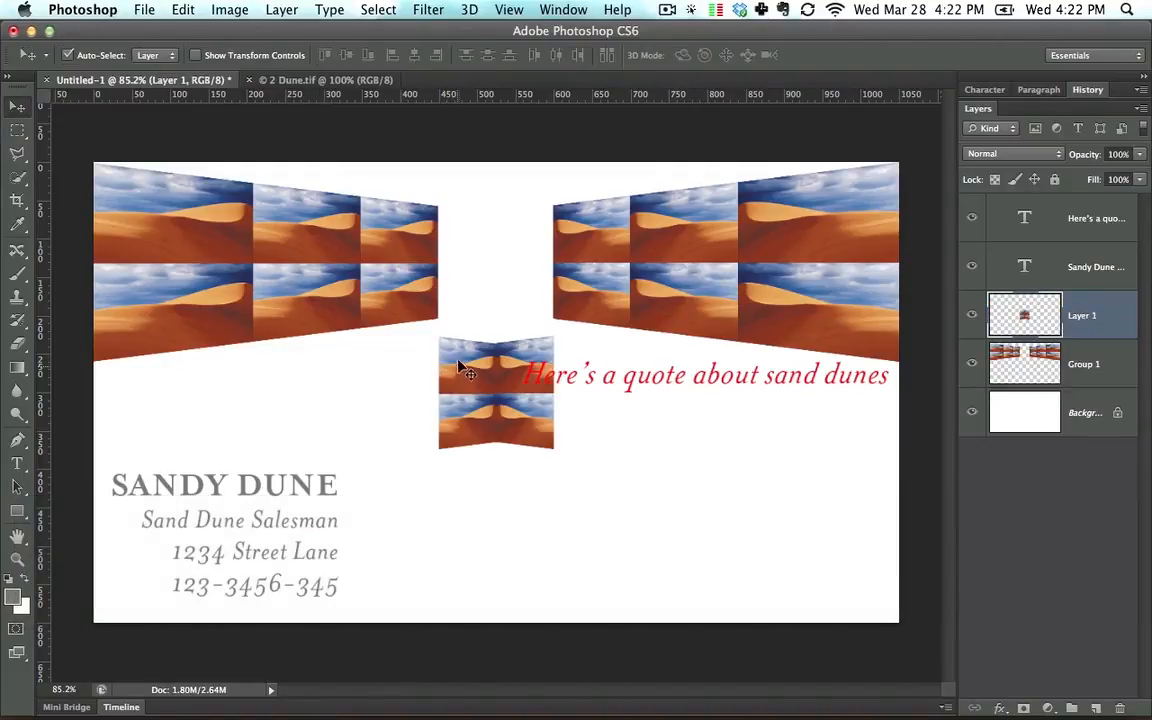
{"action": "left_click_drag", "start_coordinate": [460, 367], "coordinate": [534, 490]}
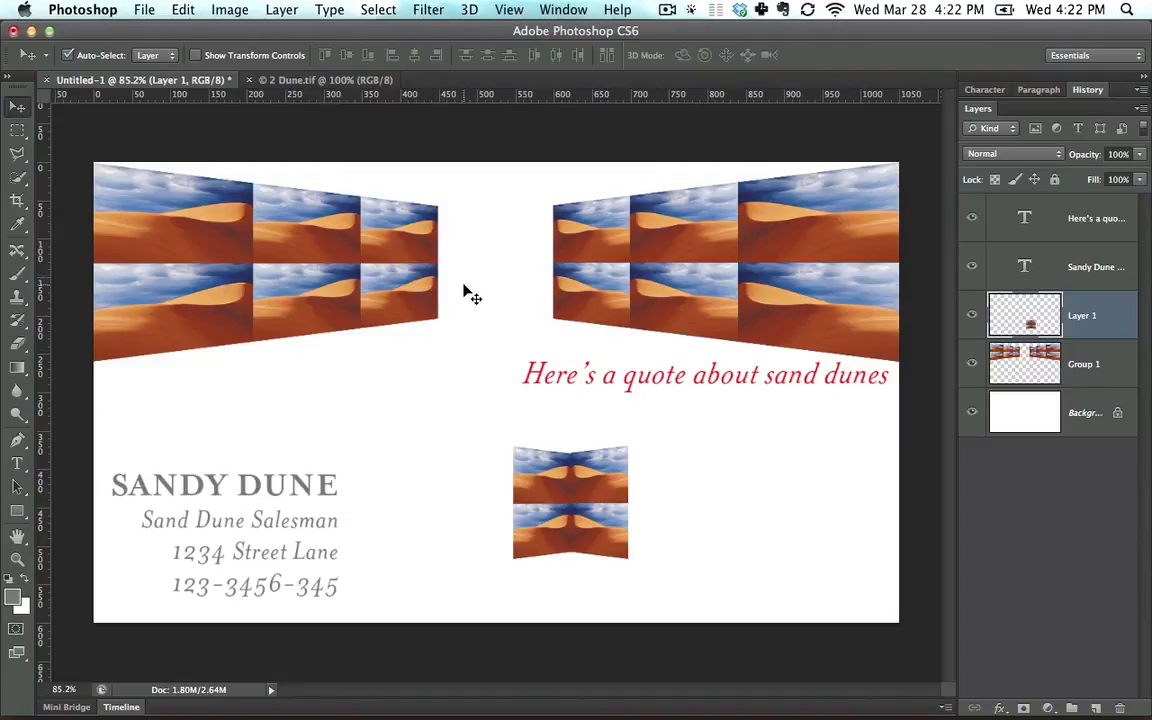
Try to copy the lower inner tile of the left dune wall while Layer 1 is active, and clear the selection
{"action": "left_click", "coordinate": [17, 130]}
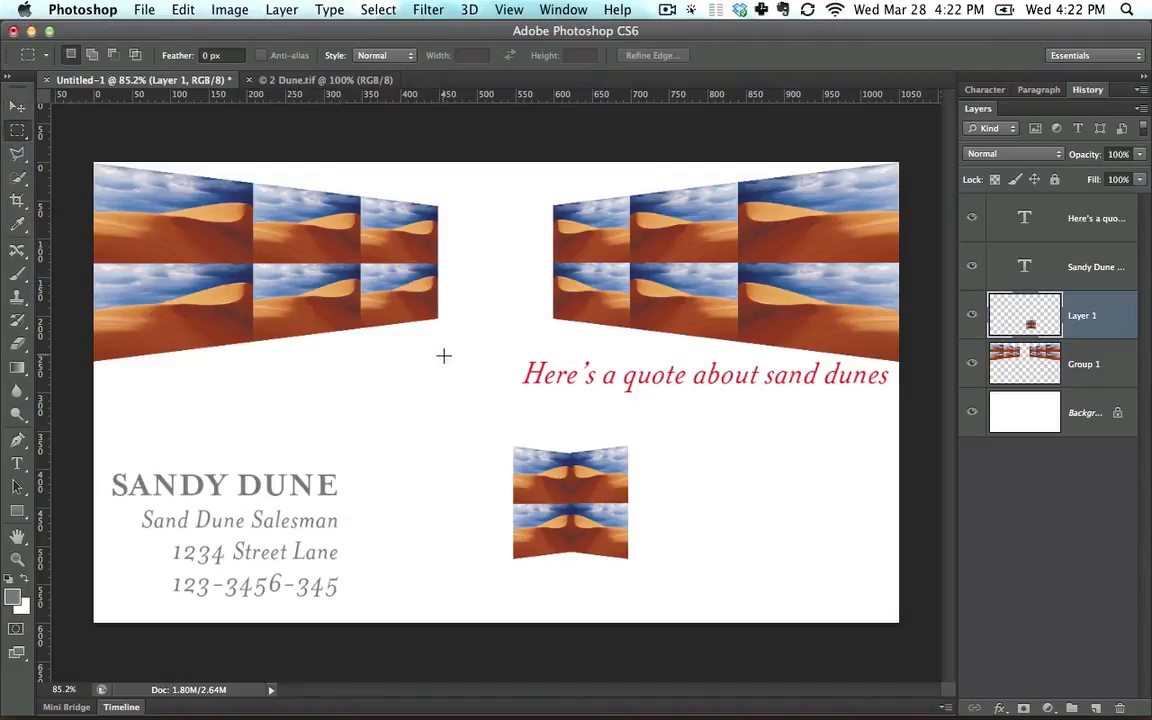
{"action": "left_click_drag", "start_coordinate": [474, 364], "coordinate": [356, 258]}
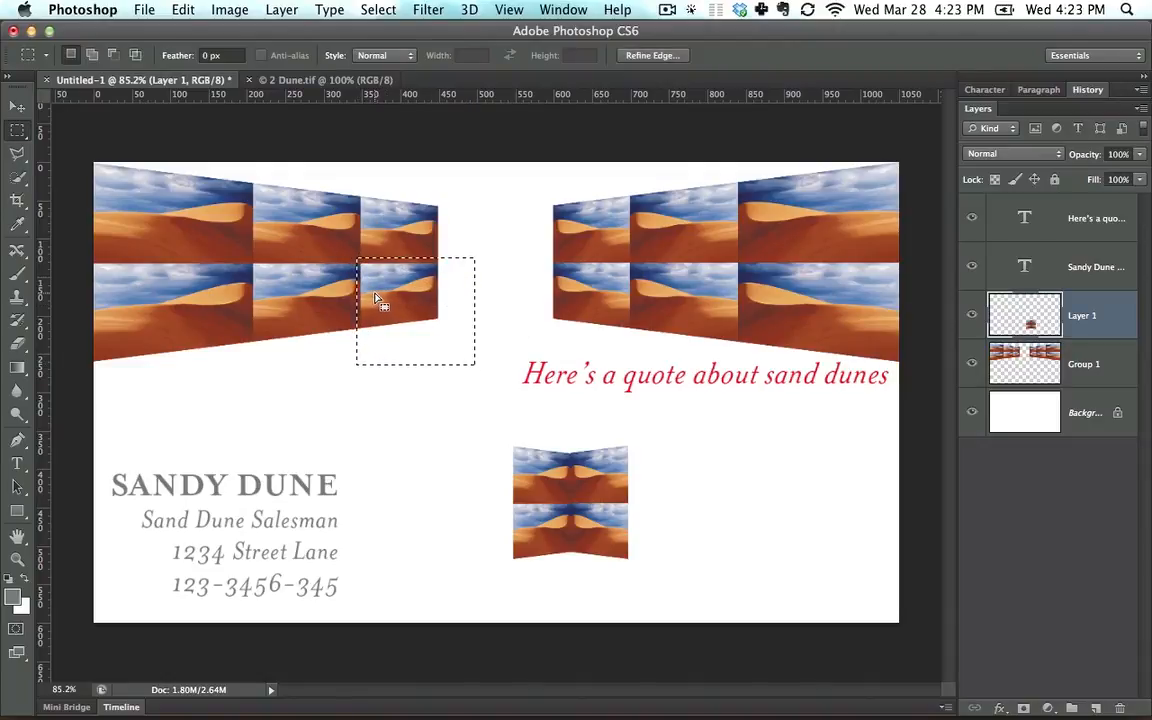
{"action": "key", "text": "super+c"}
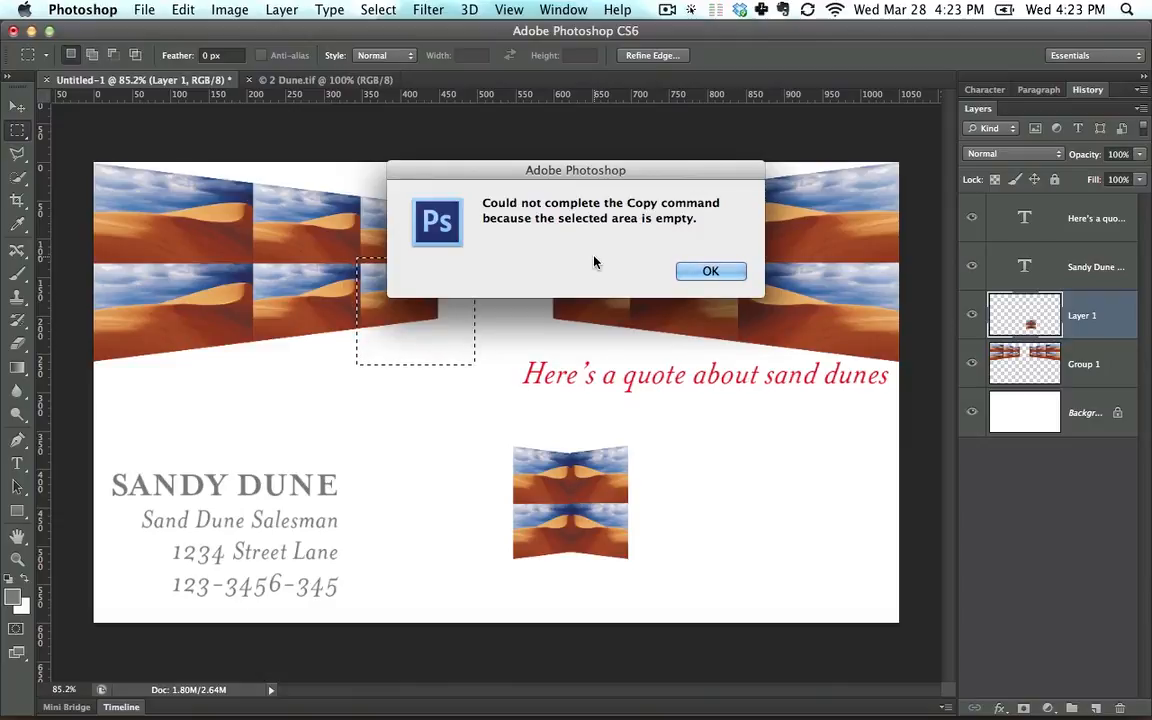
{"action": "left_click", "coordinate": [733, 273]}
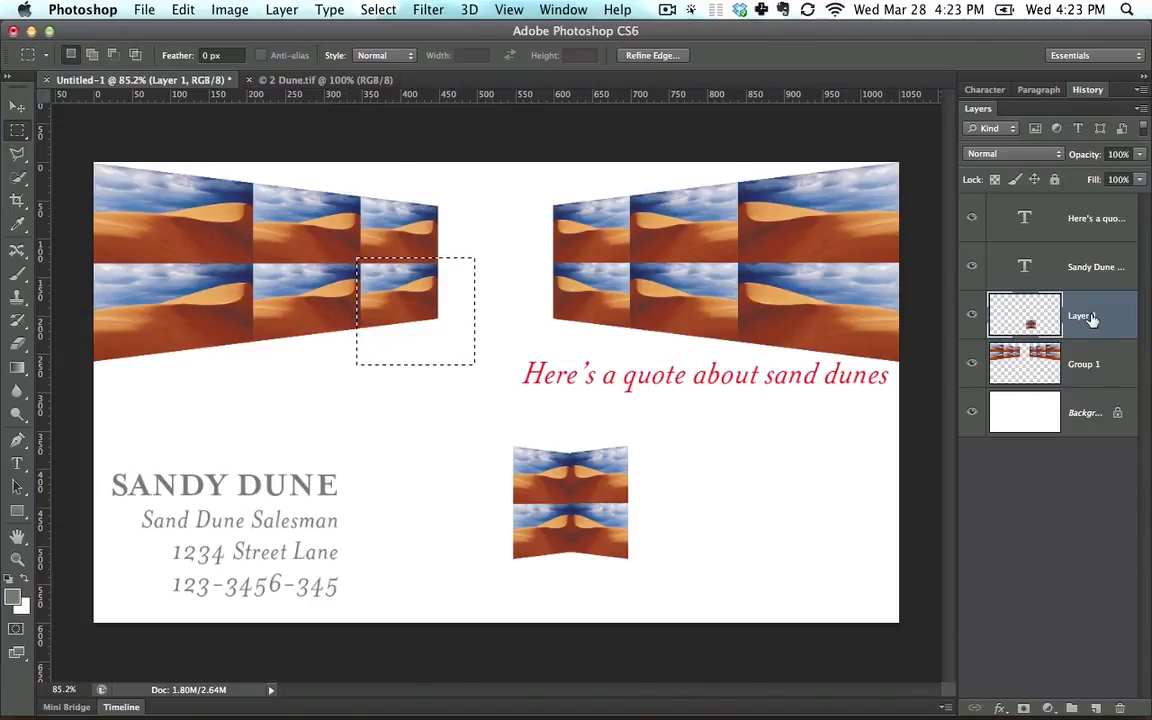
{"action": "left_click", "coordinate": [688, 216]}
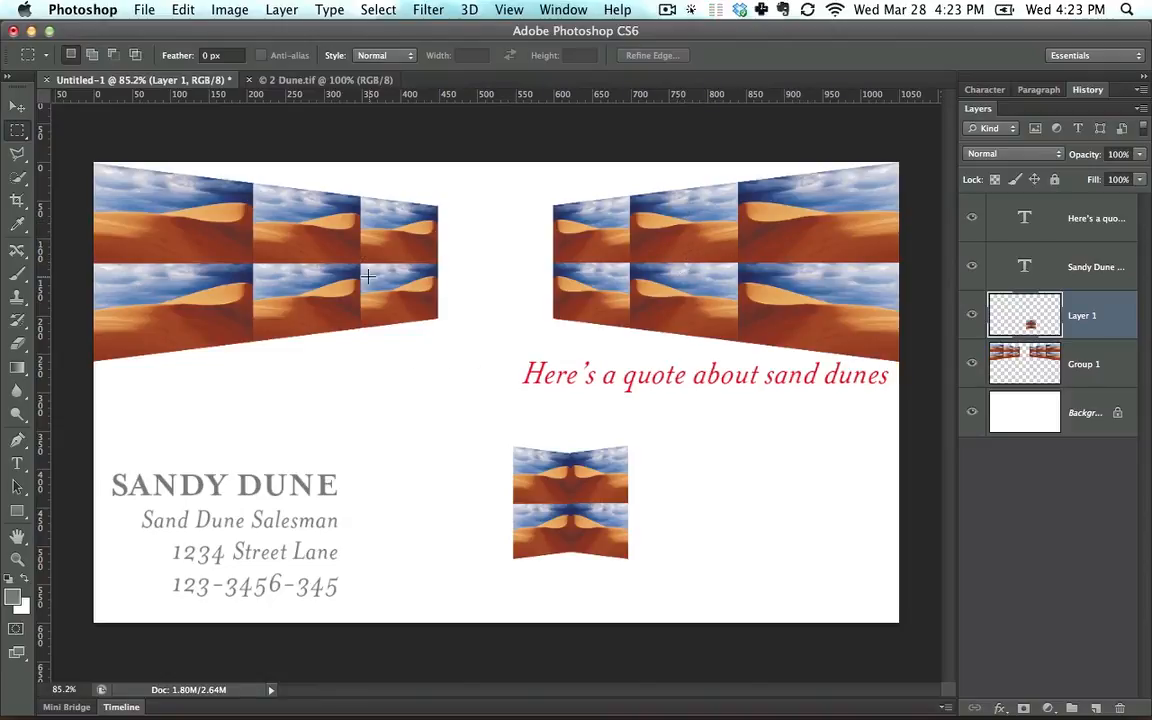
Marquee-select the lower inner tile of the left dune wall and try to copy it from Layer 1
{"action": "left_click_drag", "start_coordinate": [402, 300], "coordinate": [460, 337]}
{"action": "key", "text": "super+c"}
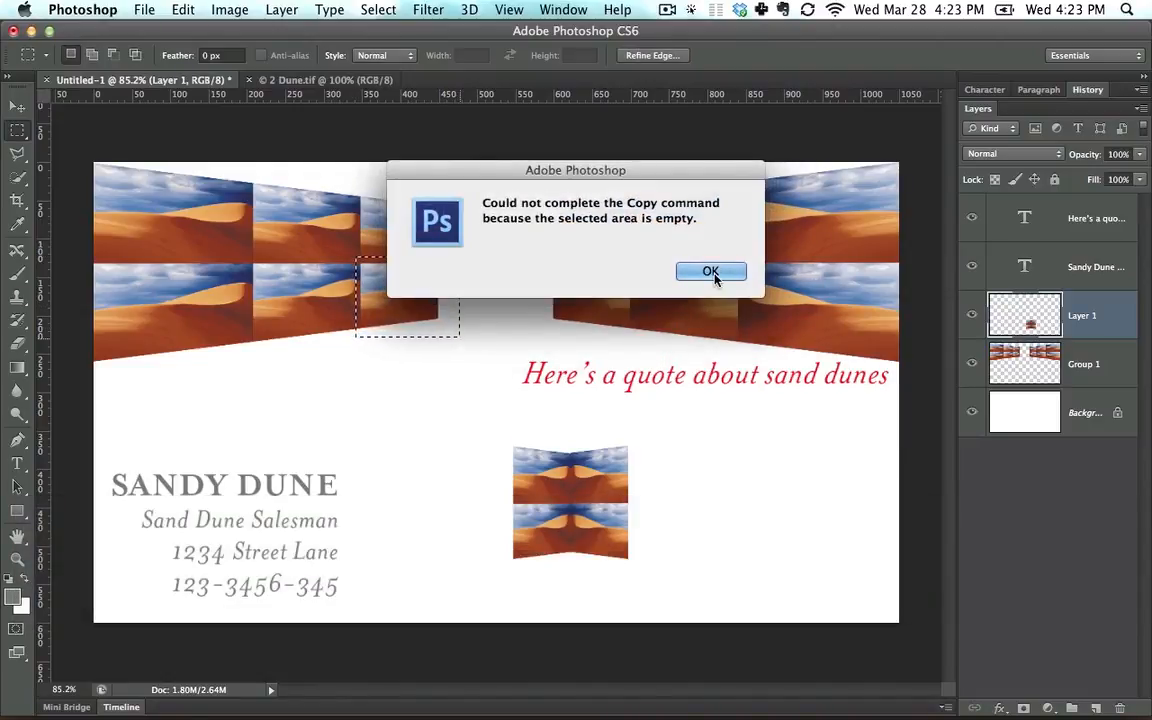
{"action": "left_click", "coordinate": [712, 272]}
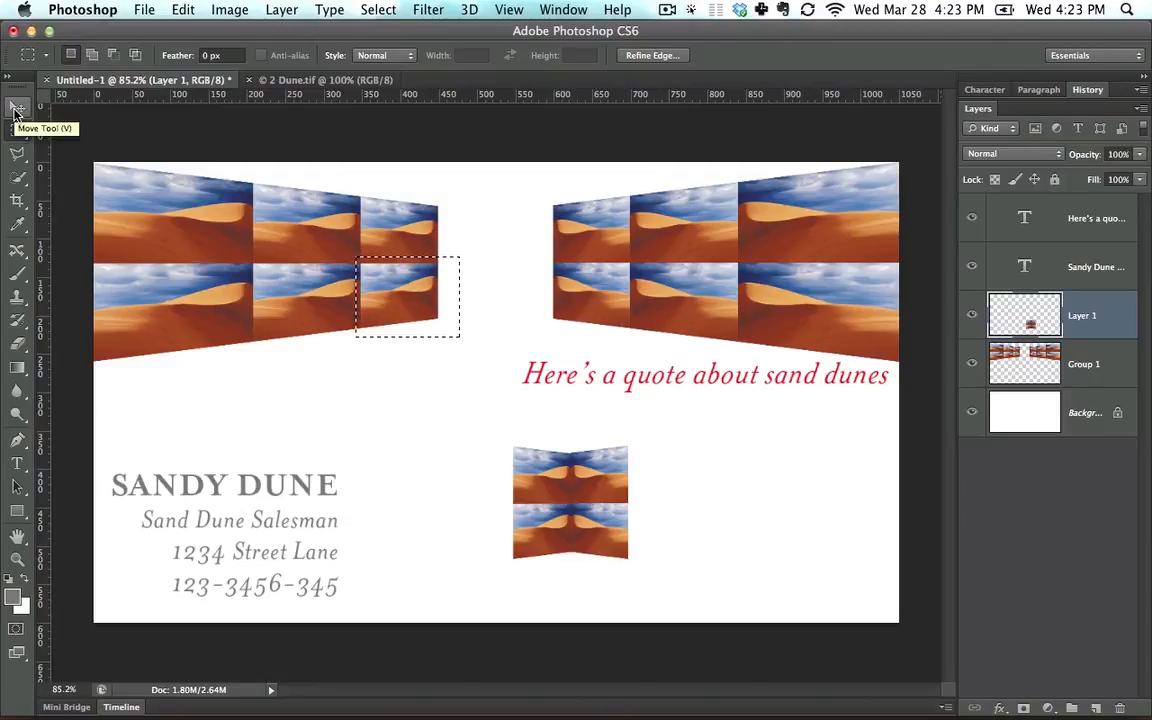
Make Group 1 the active layer, cut the selected tile from it, and paste it onto a new layer
{"action": "left_click", "coordinate": [16, 109]}
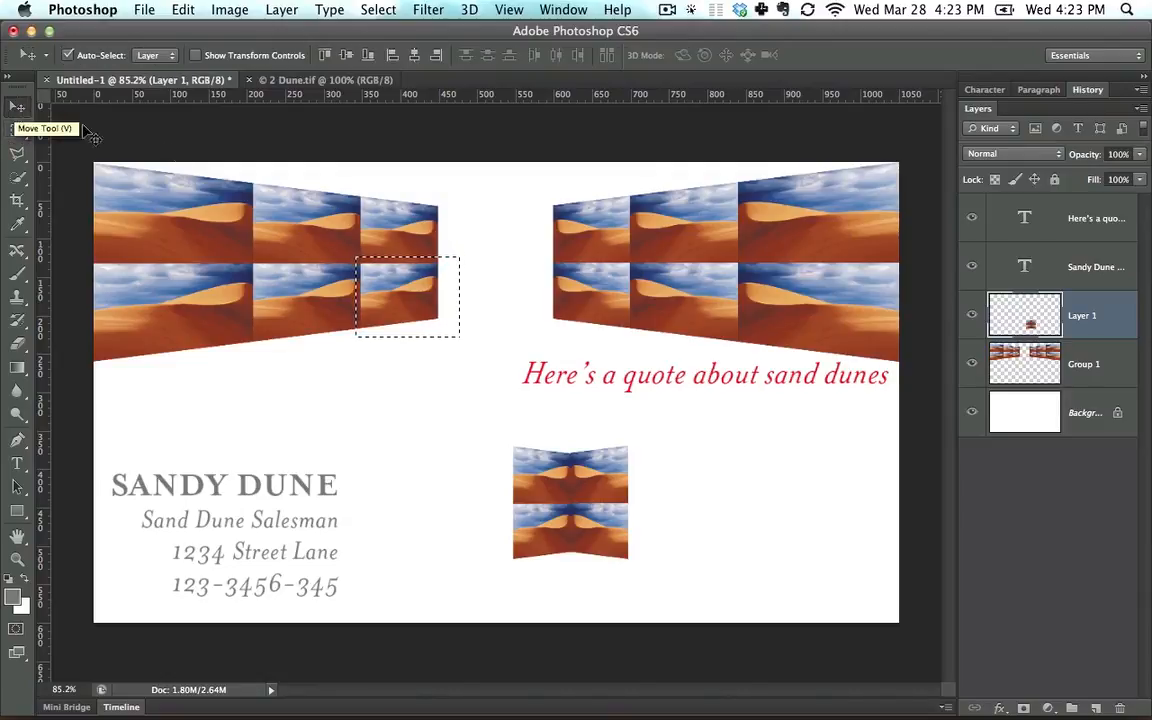
{"action": "left_click", "coordinate": [645, 240]}
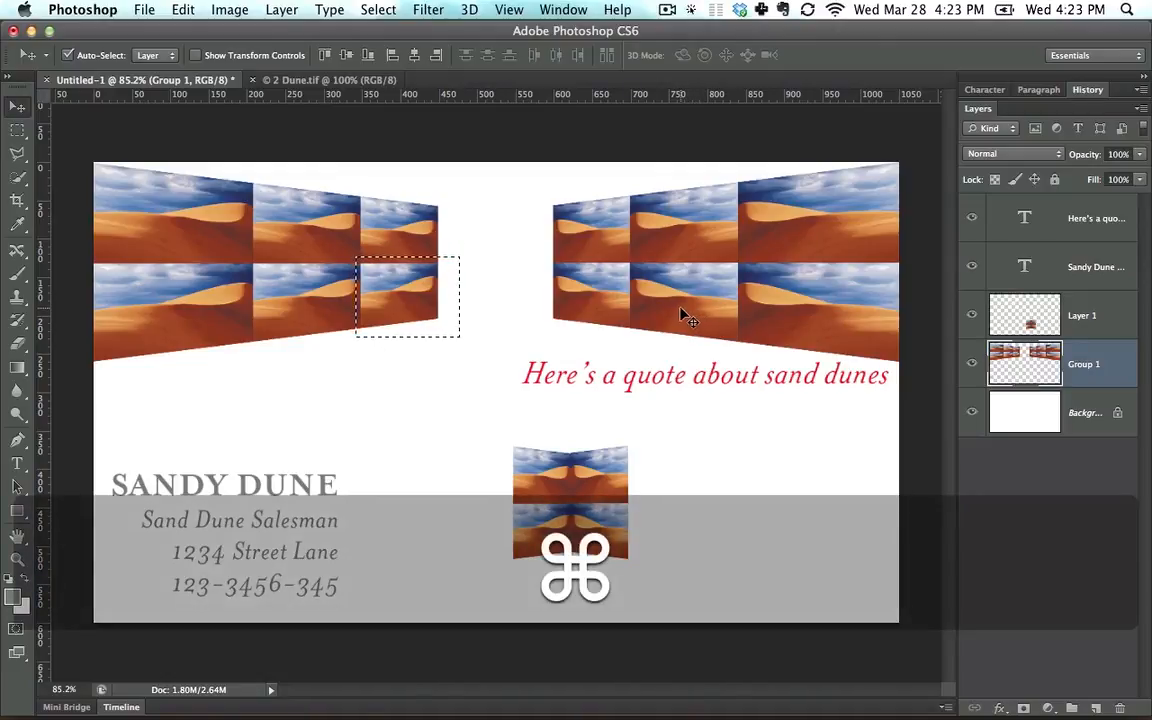
{"action": "key", "text": "super+x"}
{"action": "key", "text": "super+v"}
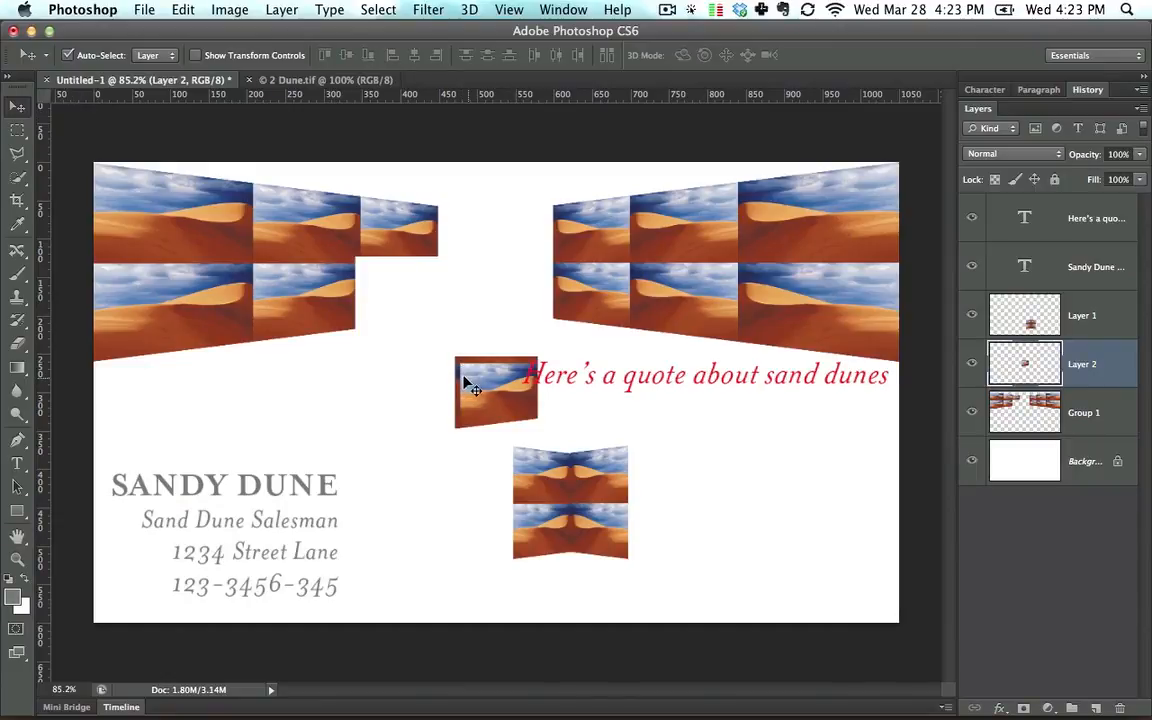
Move the pasted tile back into the gap in the left dune wall and nudge it up into alignment
{"action": "left_click_drag", "start_coordinate": [467, 384], "coordinate": [373, 368]}
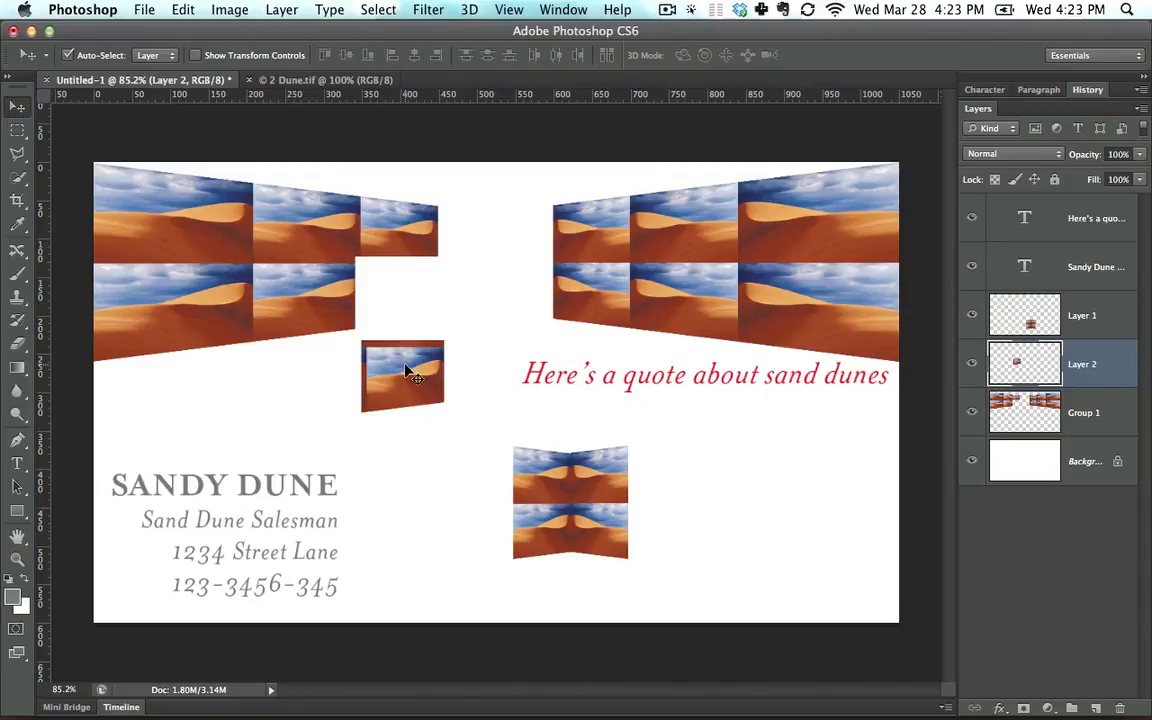
{"action": "left_click_drag", "start_coordinate": [405, 368], "coordinate": [400, 289]}
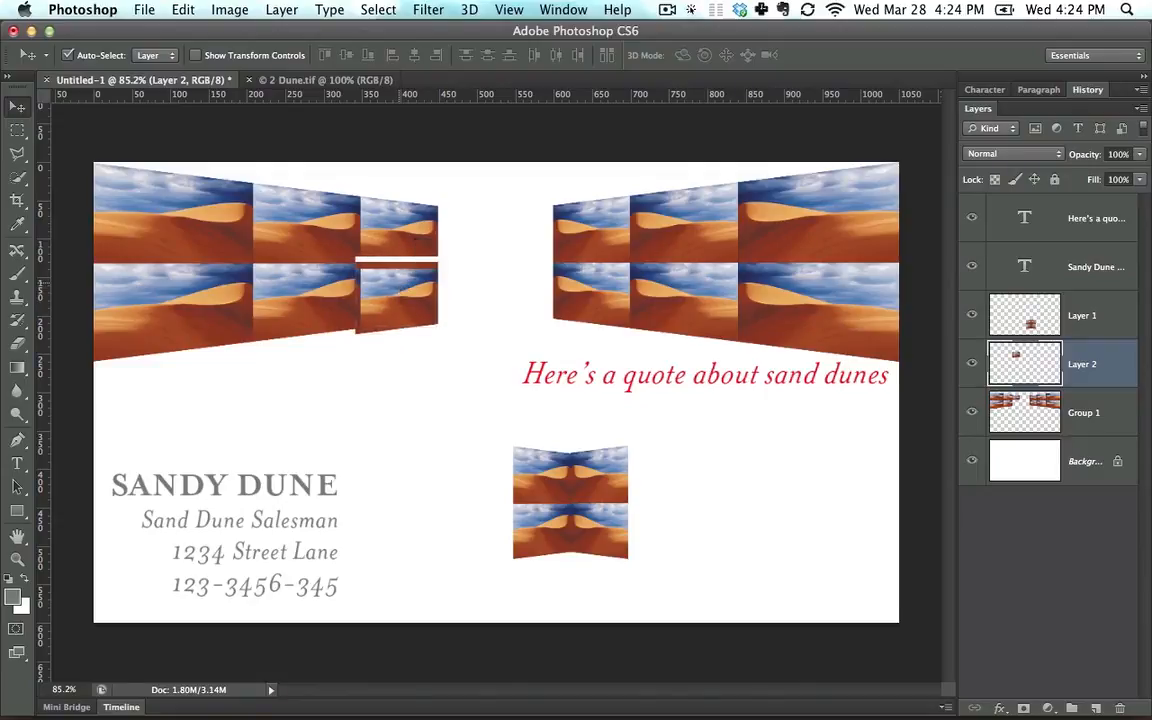
{"action": "key", "text": "Up"}
{"action": "key", "text": "Up"}
{"action": "key", "text": "Up"}
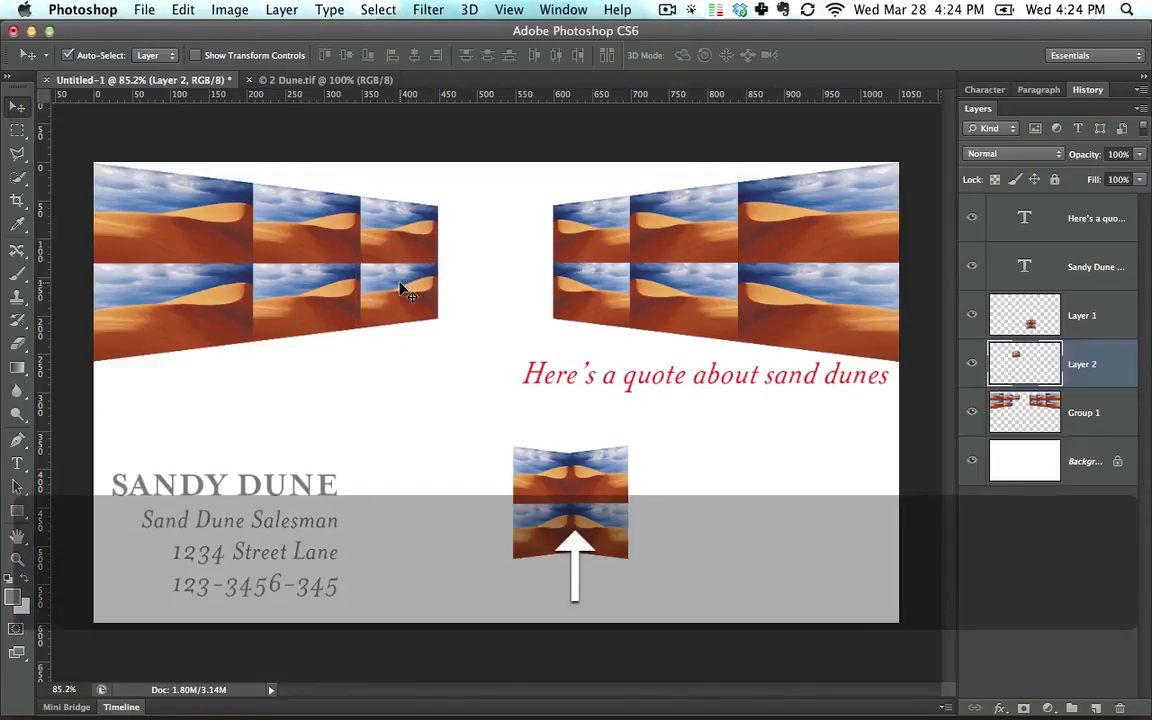
Move the four central dune tiles back between the two walls, and try moving the Group 1 walls, undoing that move
{"action": "left_click_drag", "start_coordinate": [552, 516], "coordinate": [476, 270]}
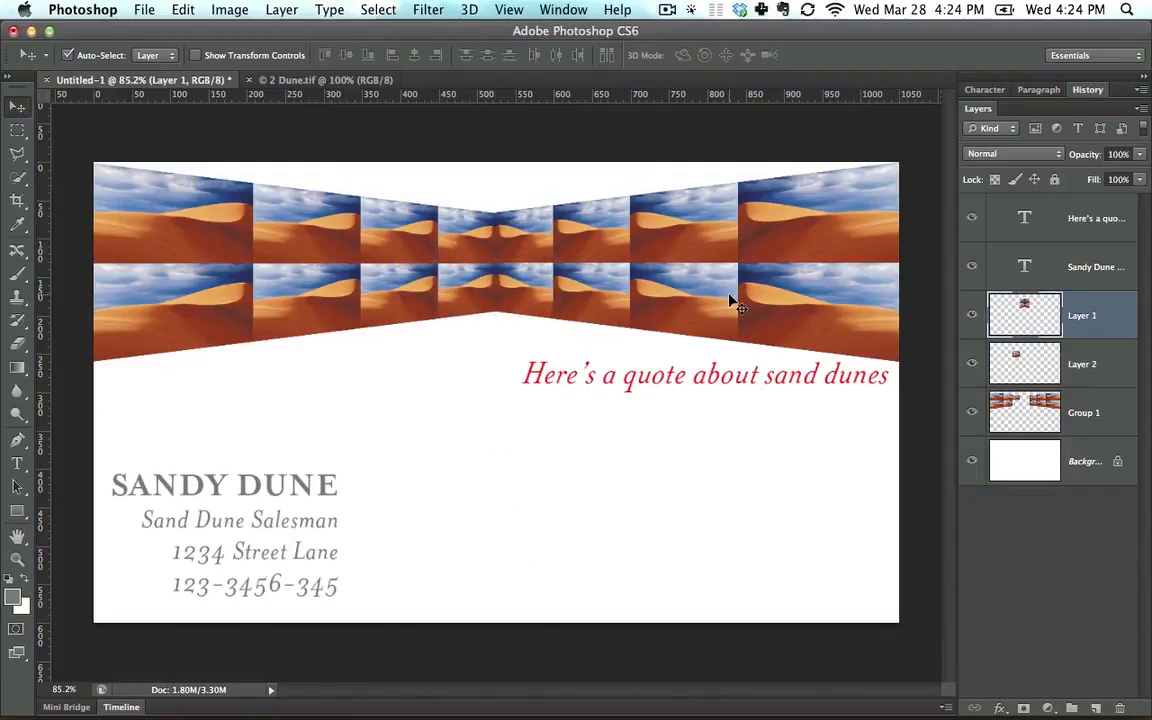
{"action": "left_click_drag", "start_coordinate": [812, 300], "coordinate": [668, 447]}
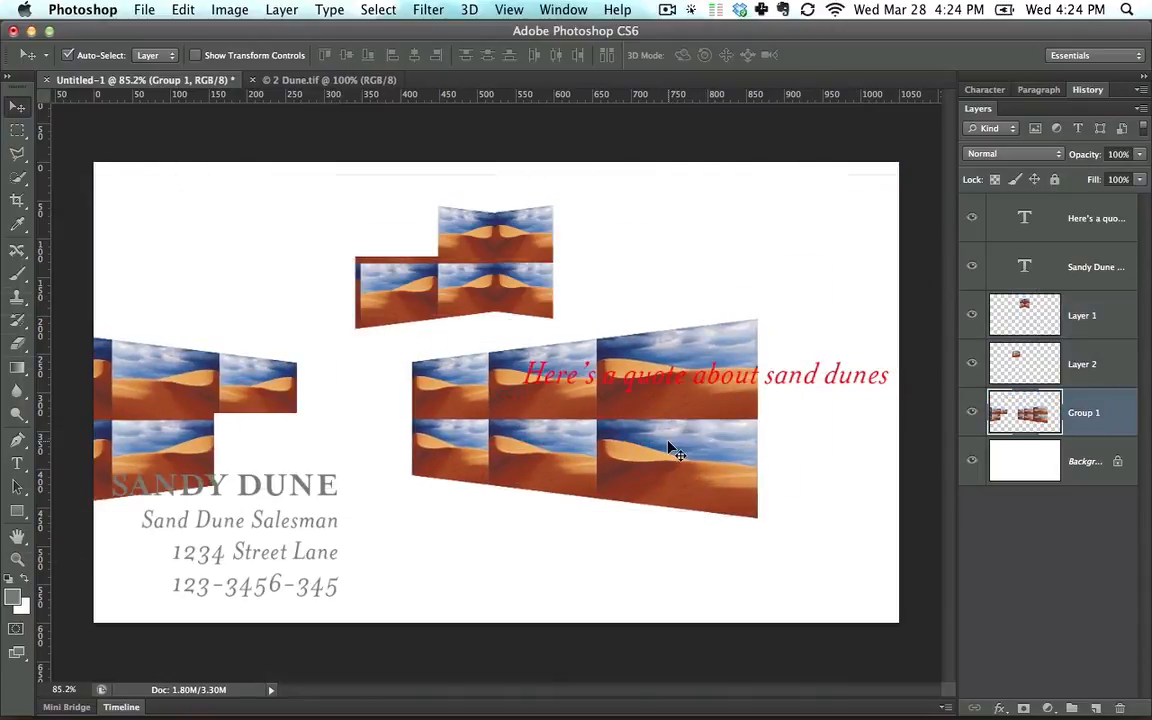
{"action": "key", "text": "super+z"}
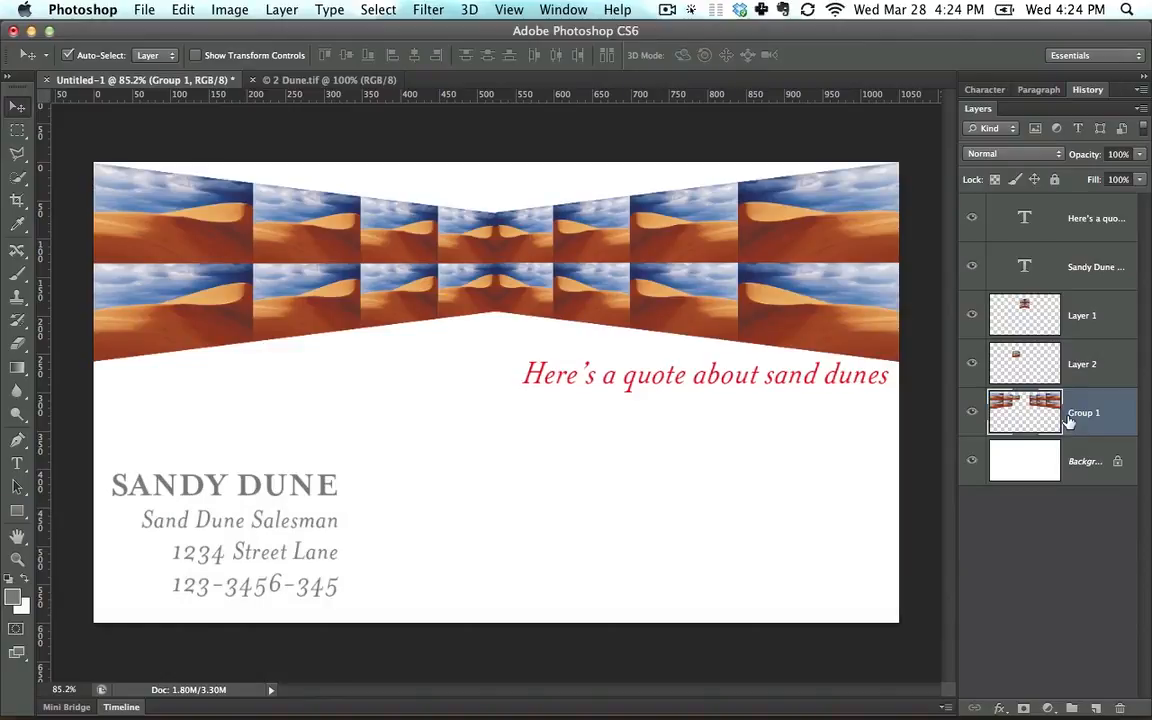
Merge Layer 1, Layer 2 and Group 1 into one layer, and try shifting it down the card, undoing that shift
{"action": "left_click", "coordinate": [1080, 305], "text": "shift"}
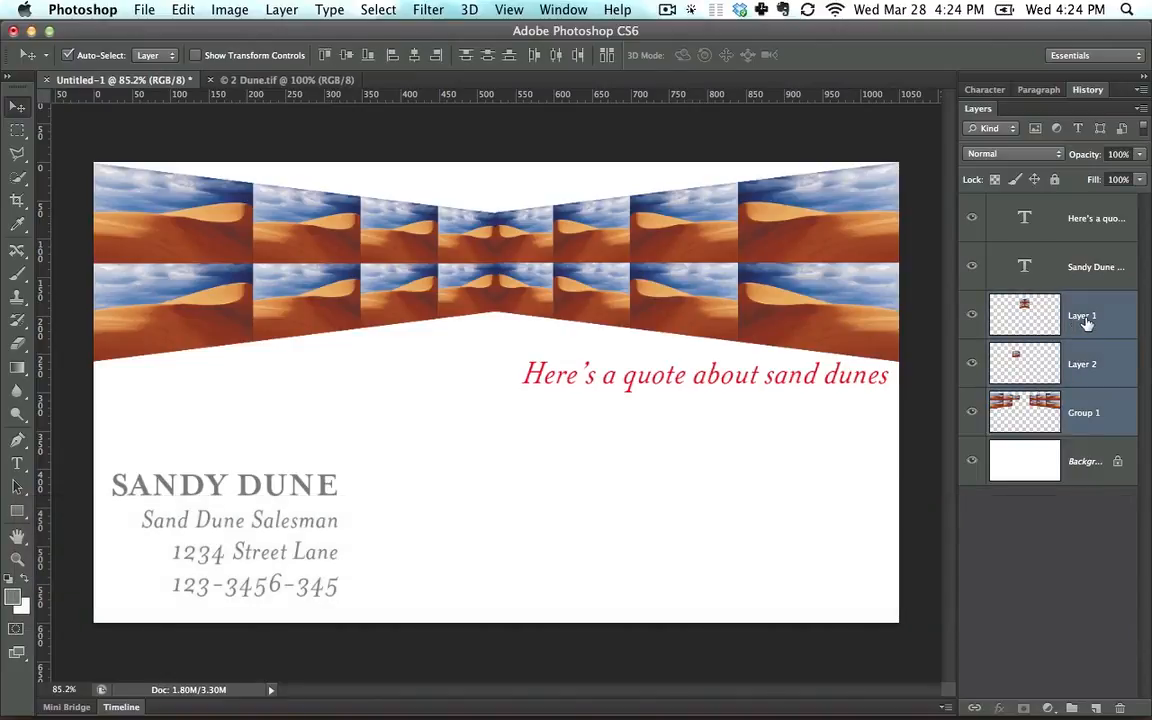
{"action": "right_click", "coordinate": [1087, 320]}
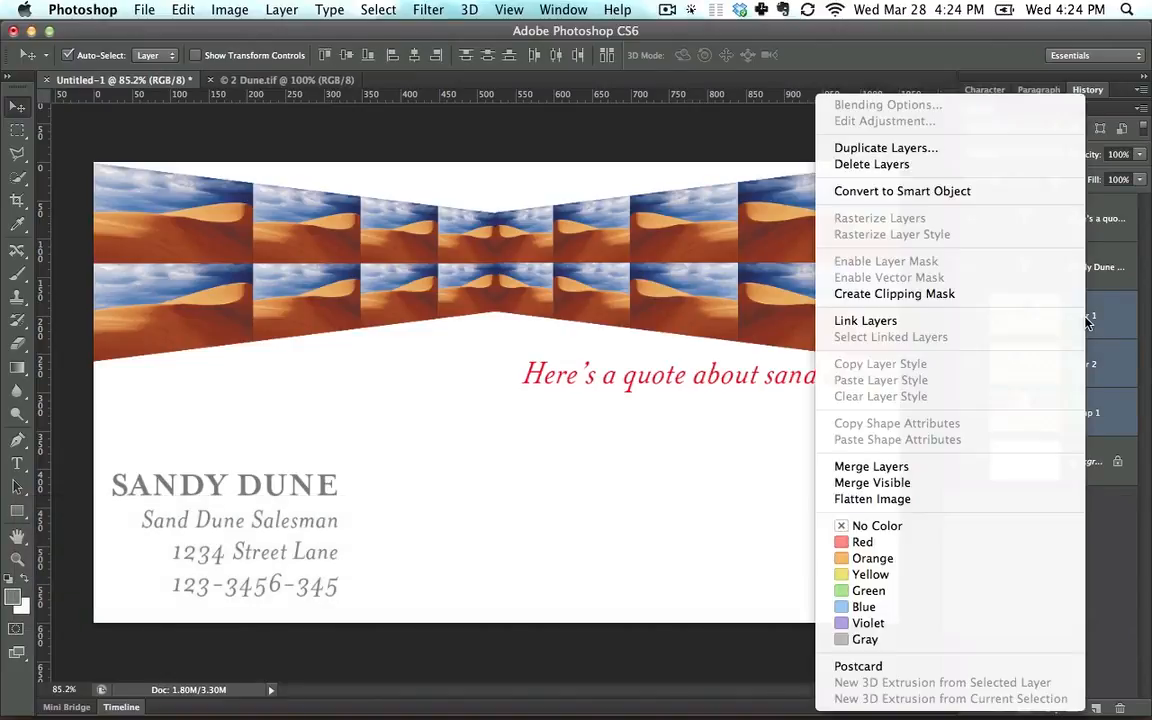
{"action": "left_click", "coordinate": [980, 467]}
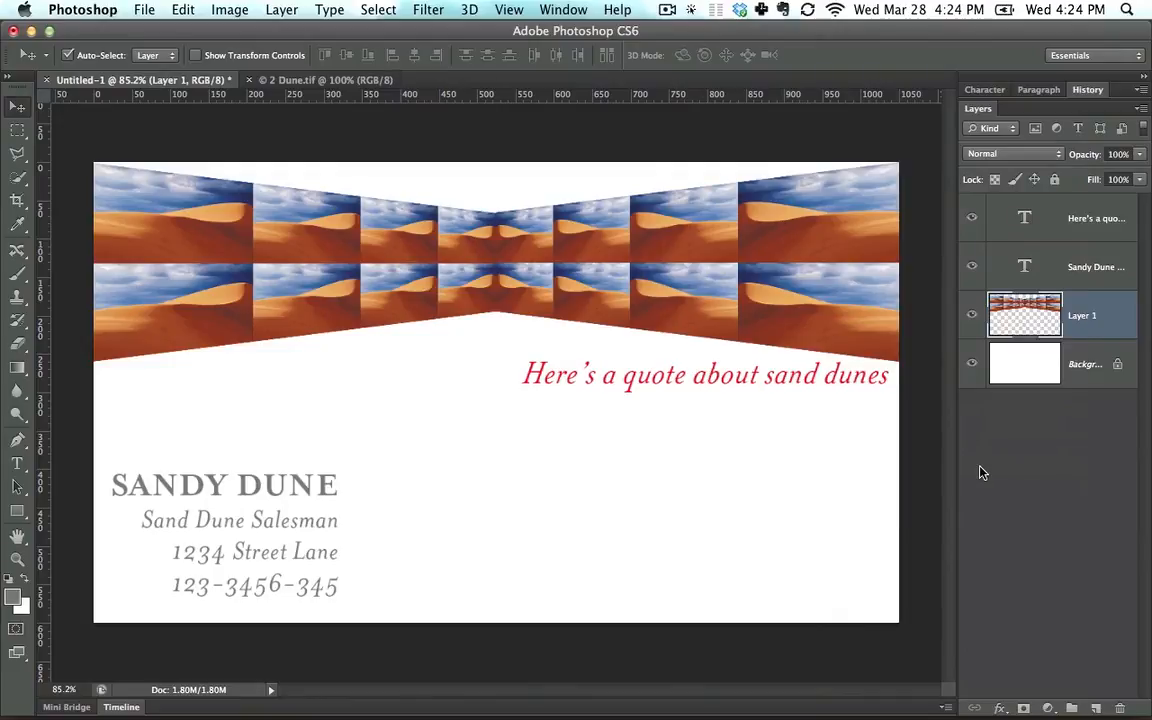
{"action": "left_click_drag", "start_coordinate": [729, 171], "coordinate": [717, 321]}
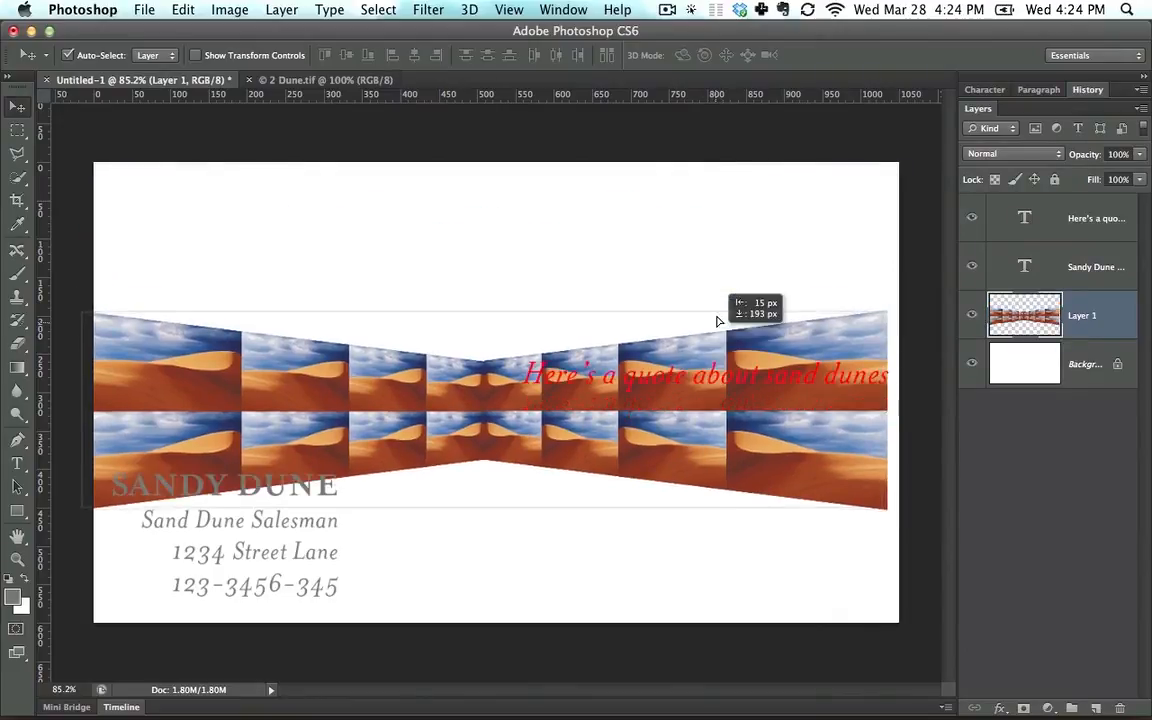
{"action": "key", "text": "super+z"}
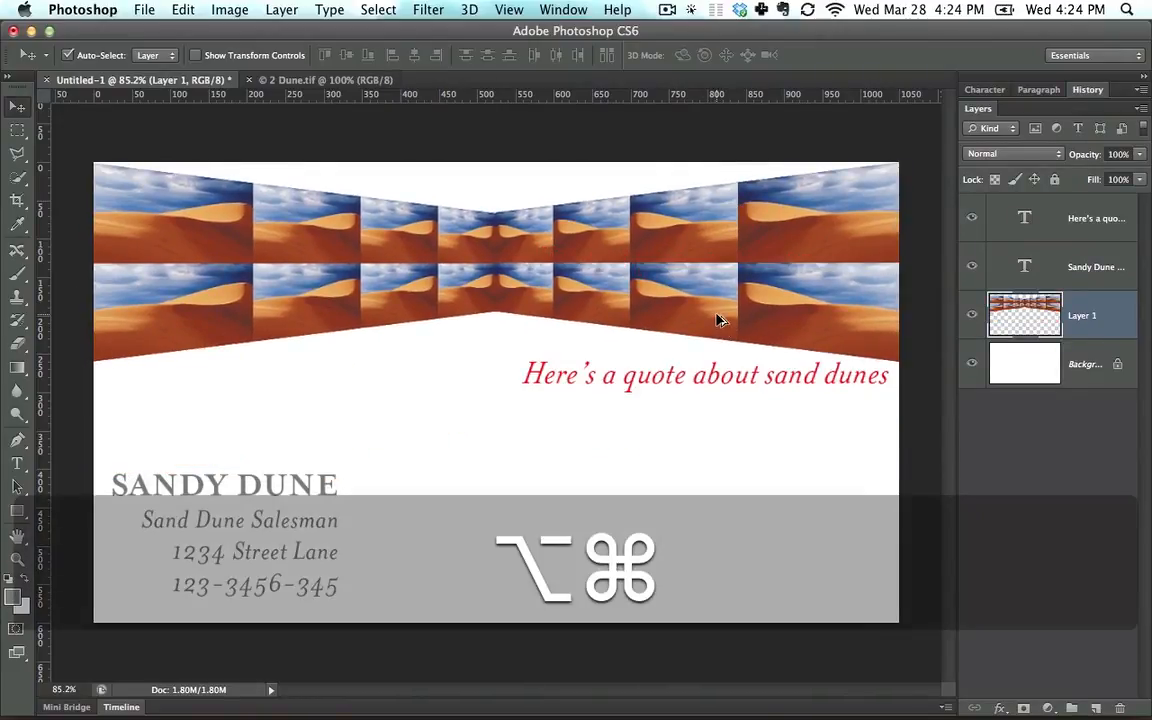
Step back to the state before the first Merge Layers, restoring the linked dune tile layers in Group 1, and check the history list
{"action": "key", "text": "alt+super+z"}
{"action": "key", "text": "alt+super+z"}
{"action": "key", "text": "alt+super+z"}
{"action": "key", "text": "alt+super+z"}
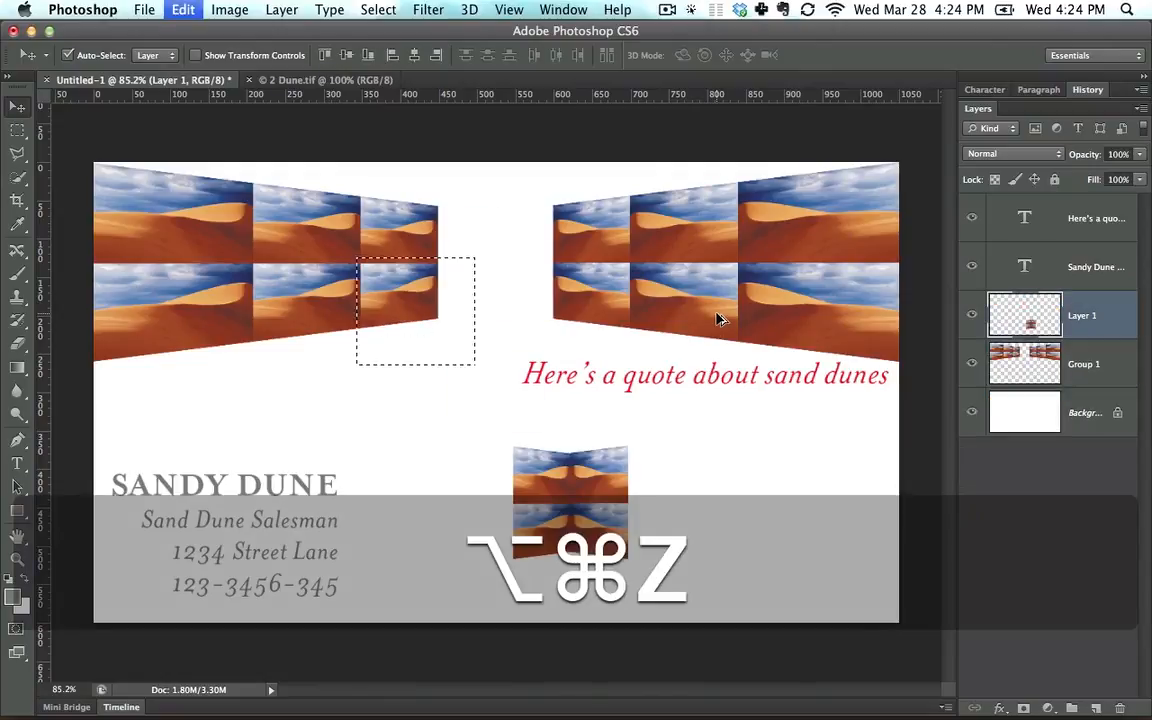
{"action": "key", "text": "alt+super+z"}
{"action": "key", "text": "alt+super+z"}
{"action": "key", "text": "alt+super+z"}
{"action": "key", "text": "alt+super+z"}
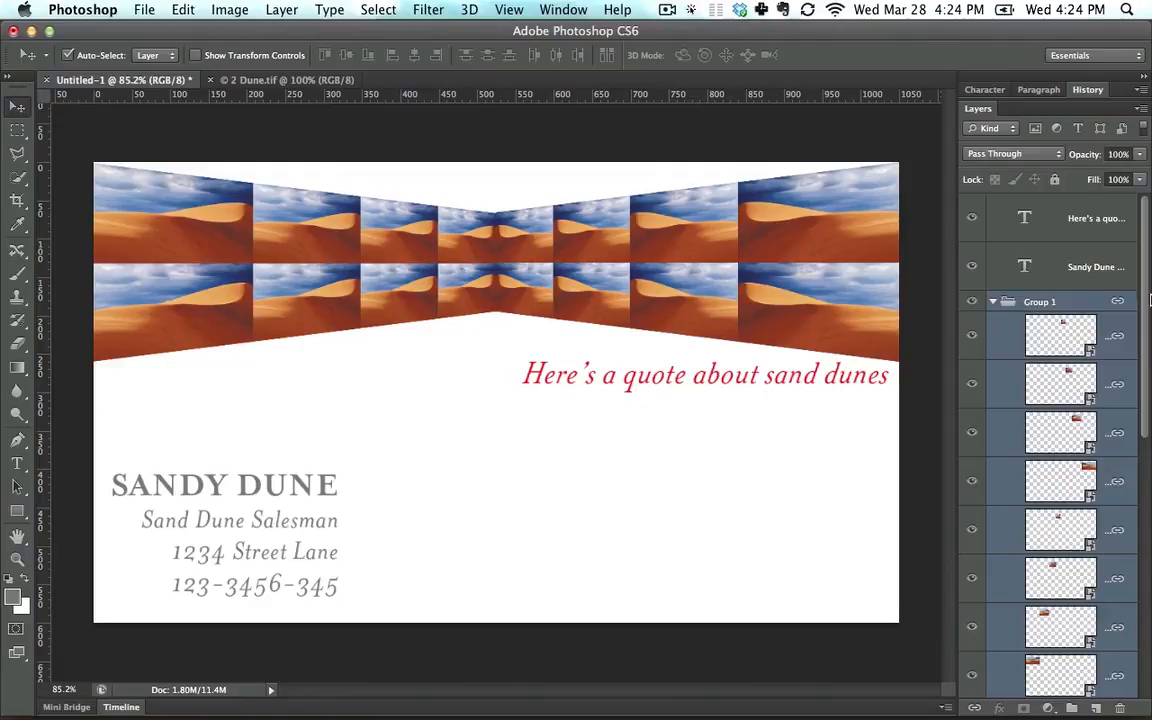
{"action": "left_click_drag", "start_coordinate": [1148, 255], "coordinate": [1148, 432]}
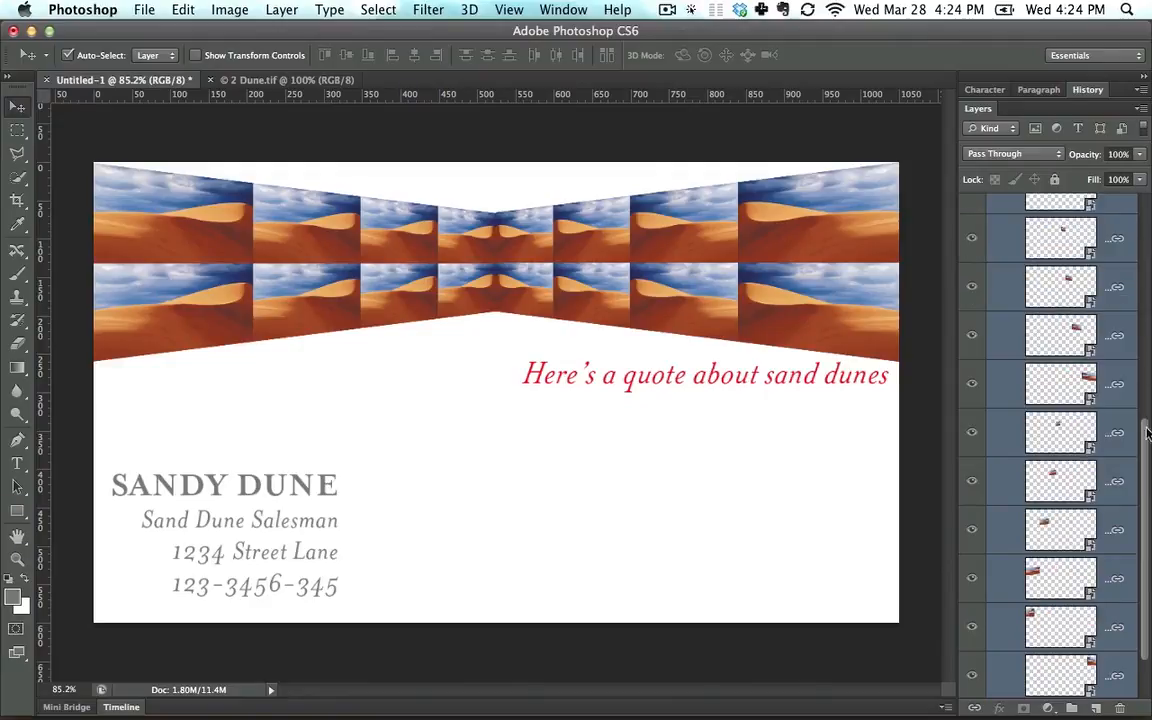
{"action": "left_click", "coordinate": [1087, 90]}
{"action": "scroll", "coordinate": [1131, 172], "scroll_direction": "down", "scroll_amount": 2}
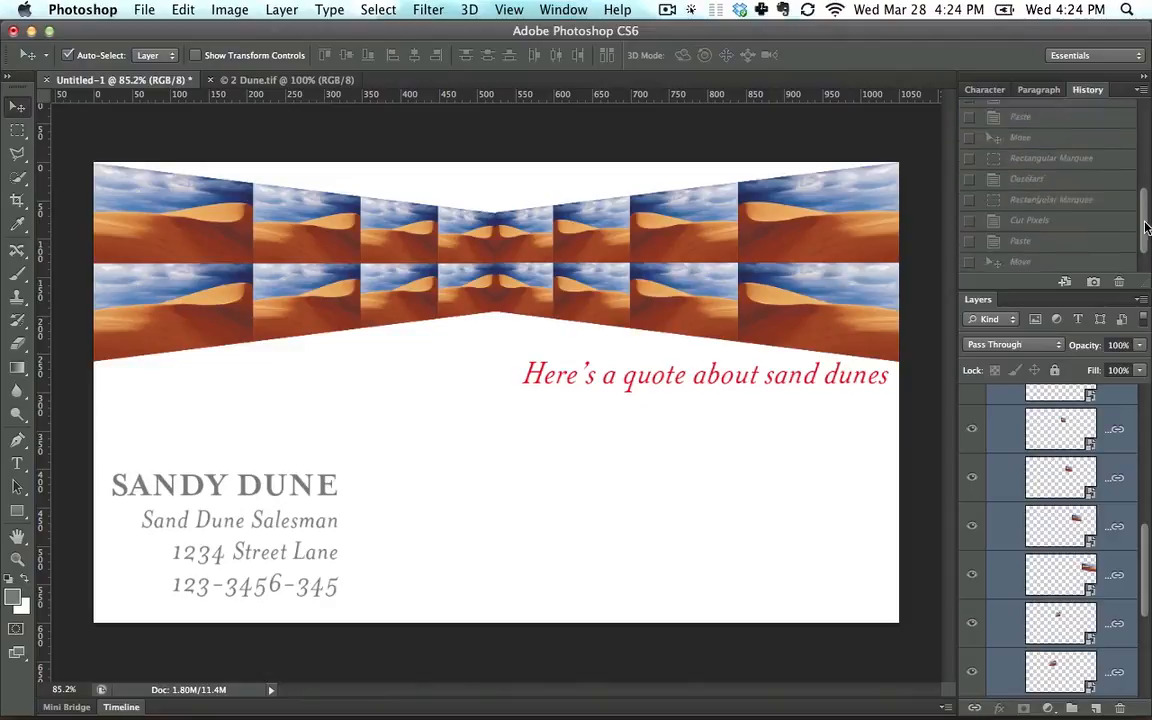
{"action": "scroll", "coordinate": [1110, 185], "scroll_direction": "up", "scroll_amount": 5}
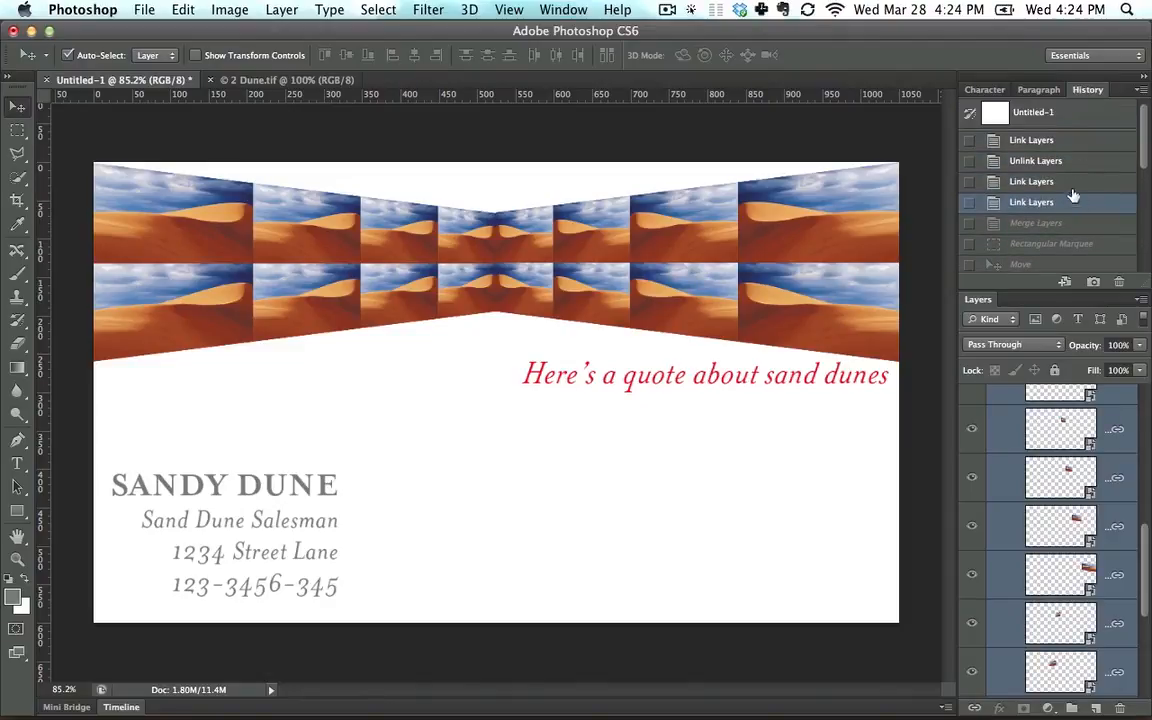
{"action": "left_click", "coordinate": [1087, 90]}
Unlink all the dune tile layers in Group 1, and try moving one lower tile of the right wall, undoing that move
{"action": "left_click", "coordinate": [1107, 330]}
{"action": "scroll", "coordinate": [1107, 330], "scroll_direction": "down", "scroll_amount": 1}
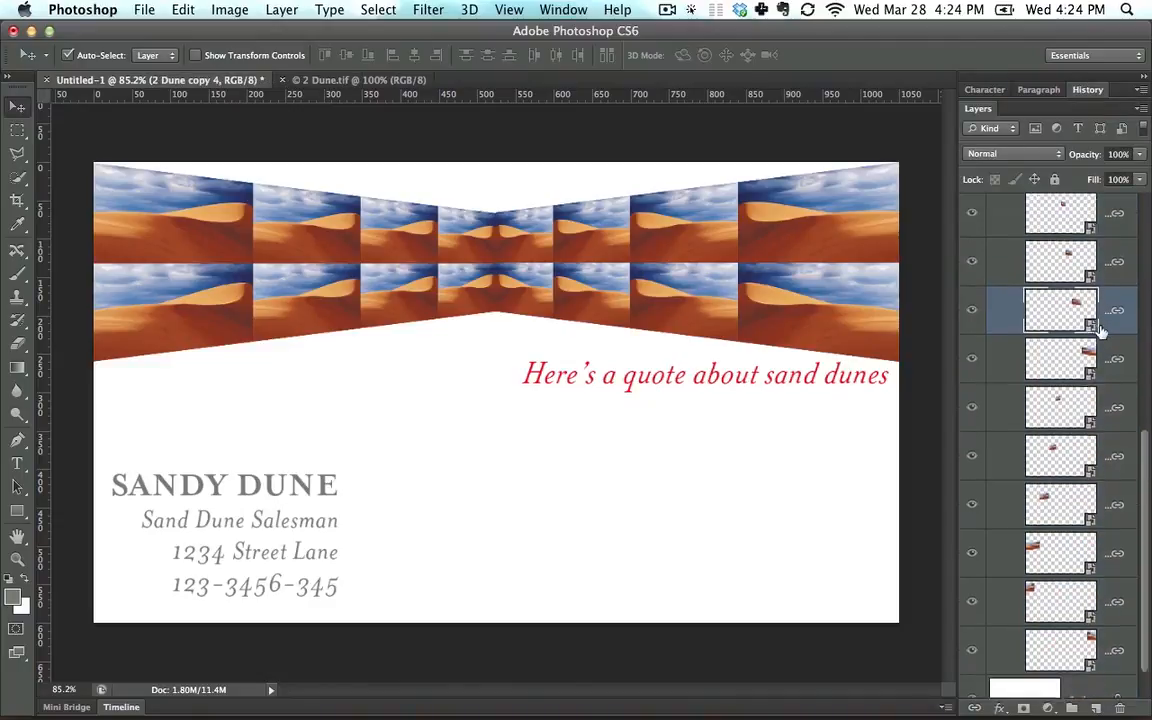
{"action": "scroll", "coordinate": [1100, 332], "scroll_direction": "up", "scroll_amount": 10}
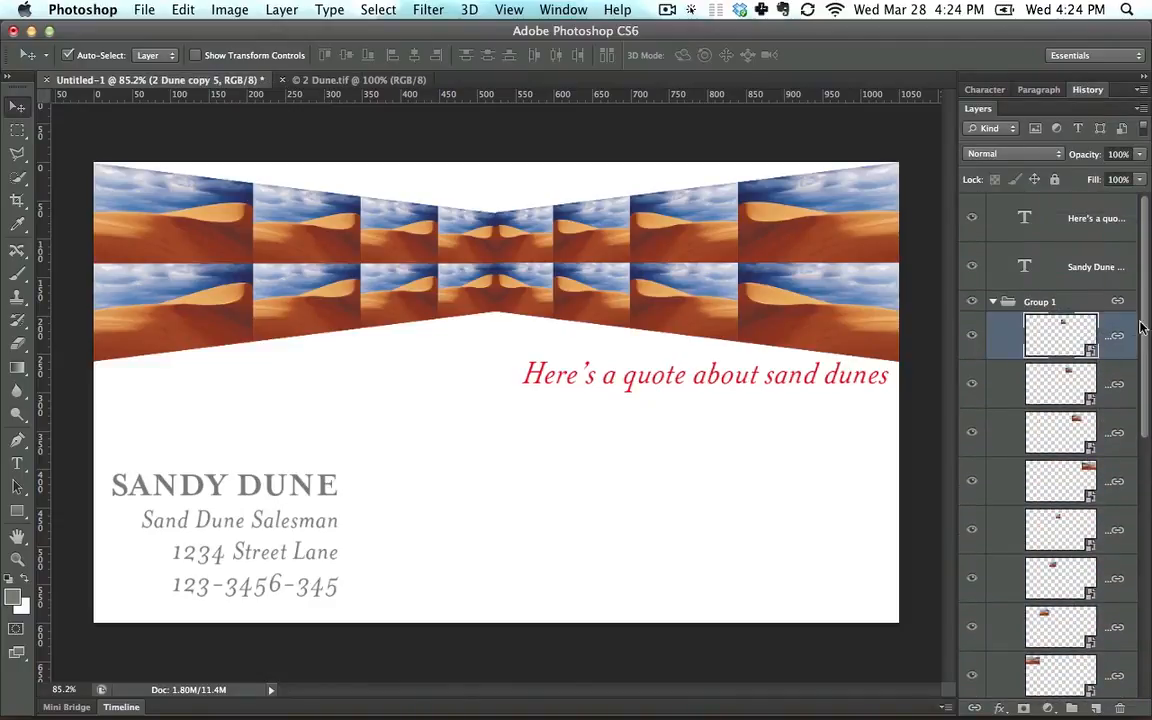
{"action": "scroll", "coordinate": [1070, 480], "scroll_direction": "down", "scroll_amount": 5}
{"action": "left_click", "coordinate": [1053, 628], "text": "shift"}
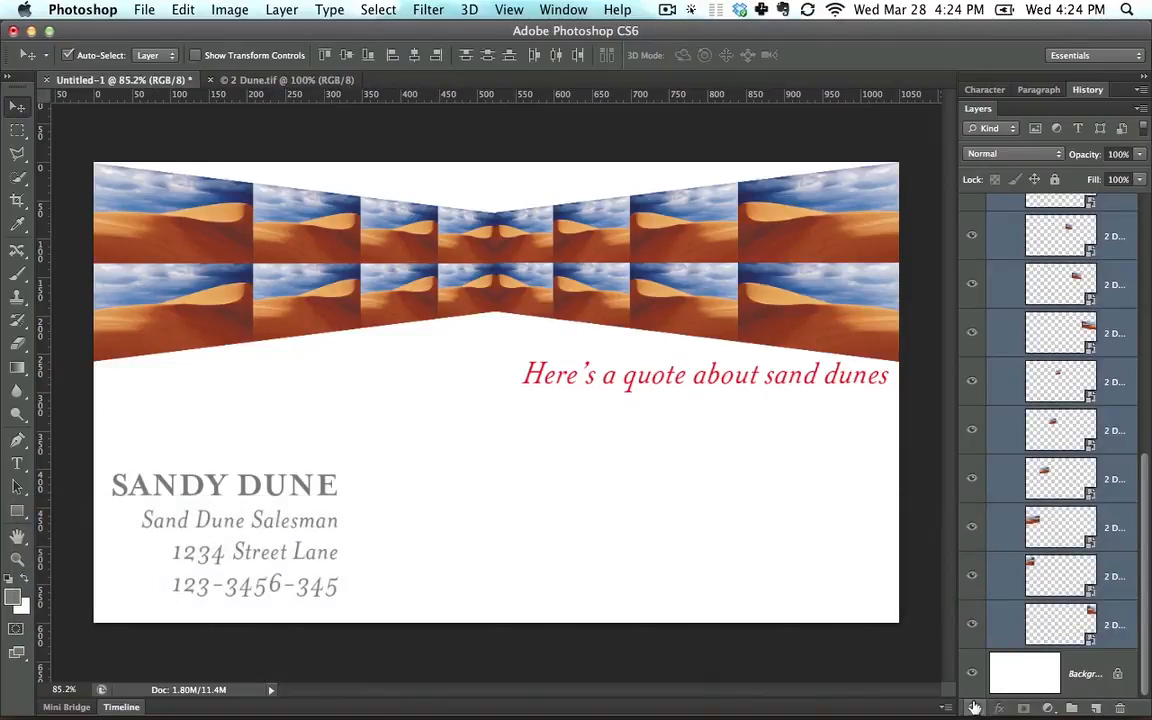
{"action": "left_click_drag", "start_coordinate": [685, 302], "coordinate": [694, 518]}
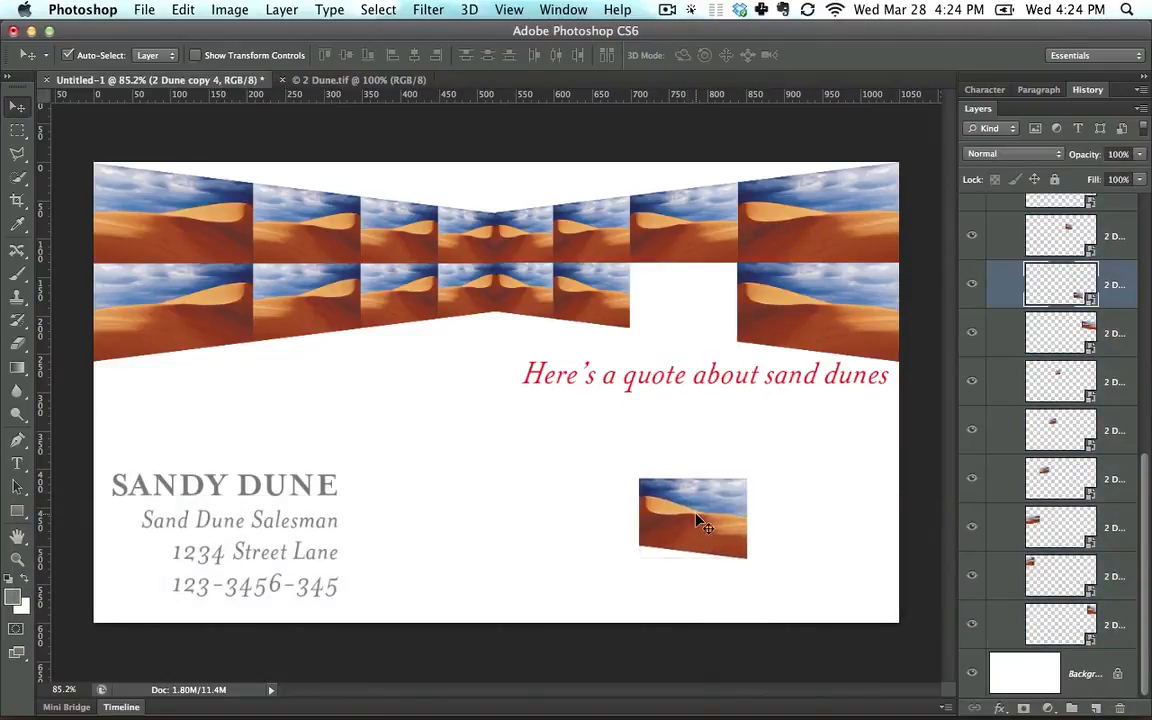
{"action": "key", "text": "super+z"}
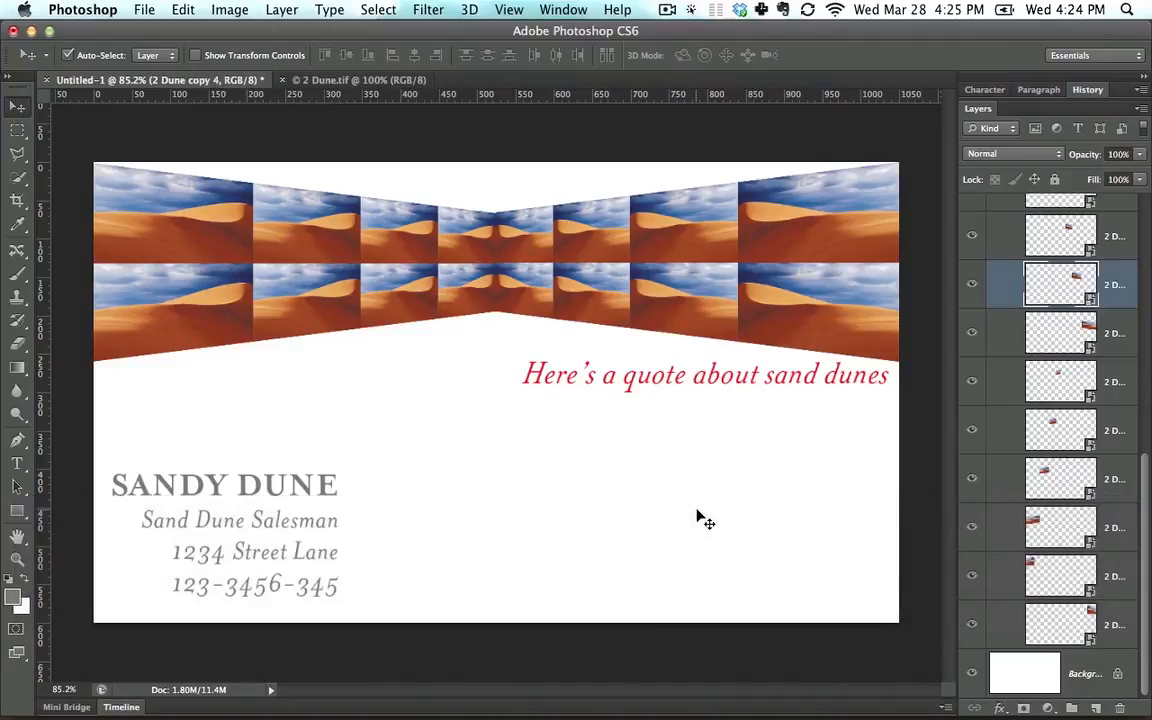
Select all the unlinked dune tile layers inside Group 1 and merge them into a single layer
{"action": "left_click", "coordinate": [1120, 625]}
{"action": "scroll", "coordinate": [1145, 568], "scroll_direction": "up", "scroll_amount": 5}
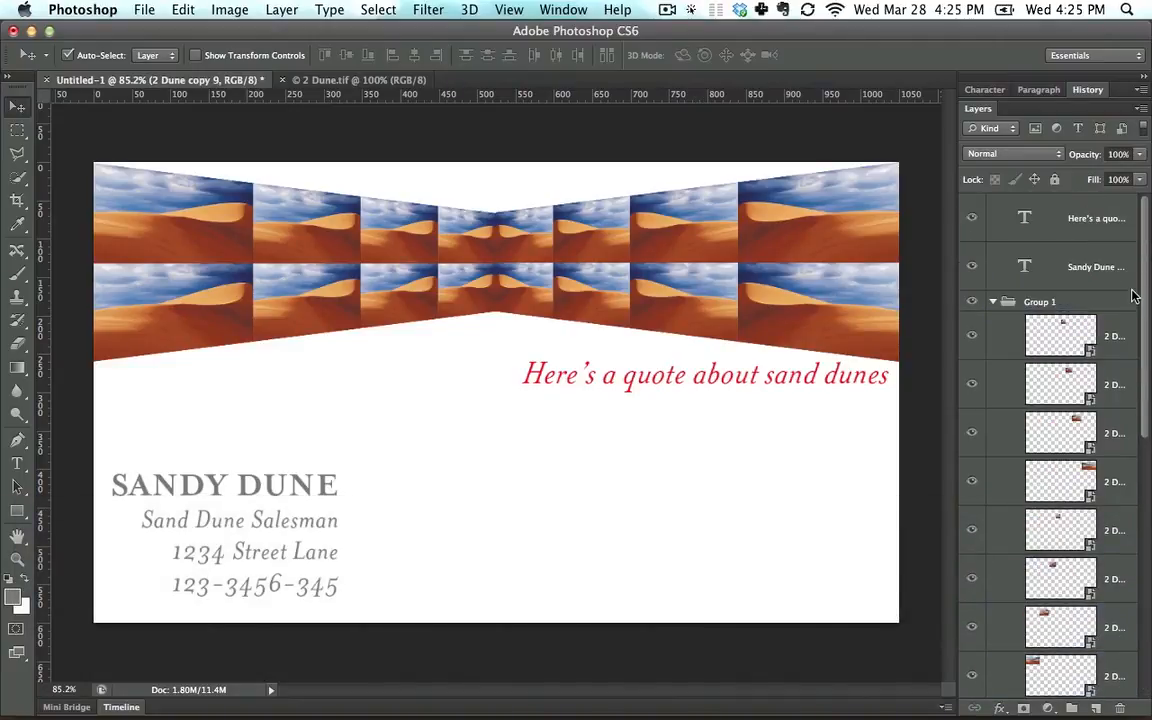
{"action": "left_click", "coordinate": [1108, 335], "text": "shift"}
{"action": "right_click", "coordinate": [1100, 325]}
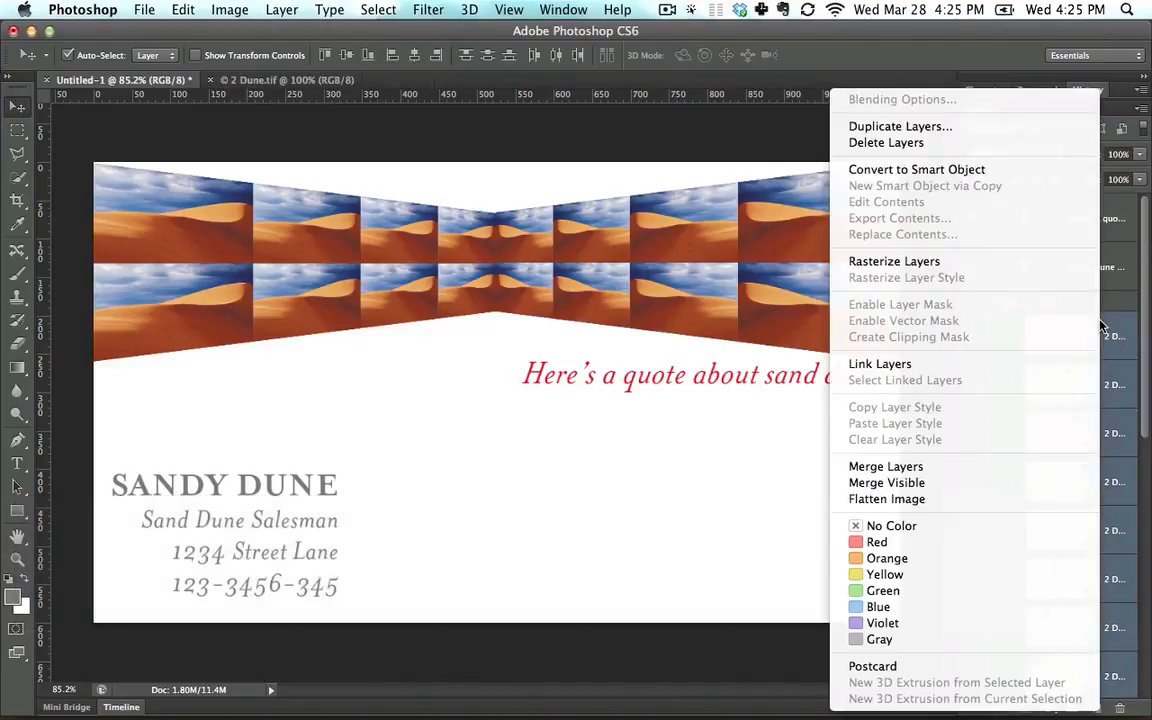
{"action": "left_click", "coordinate": [972, 467]}
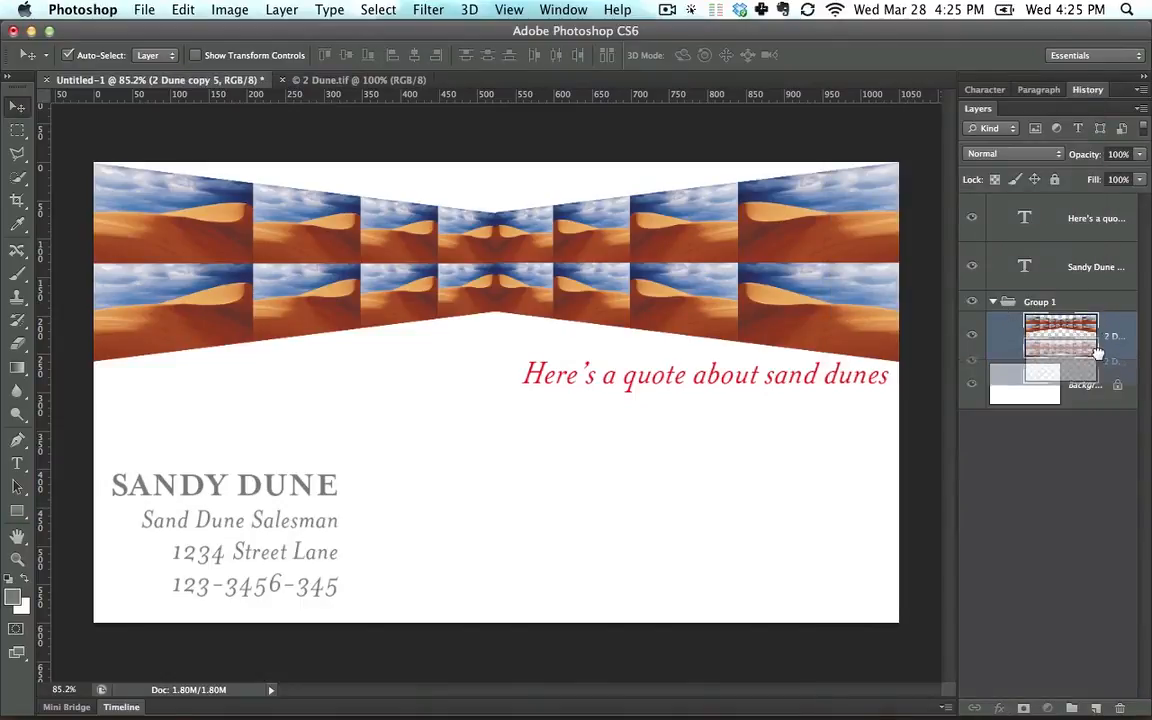